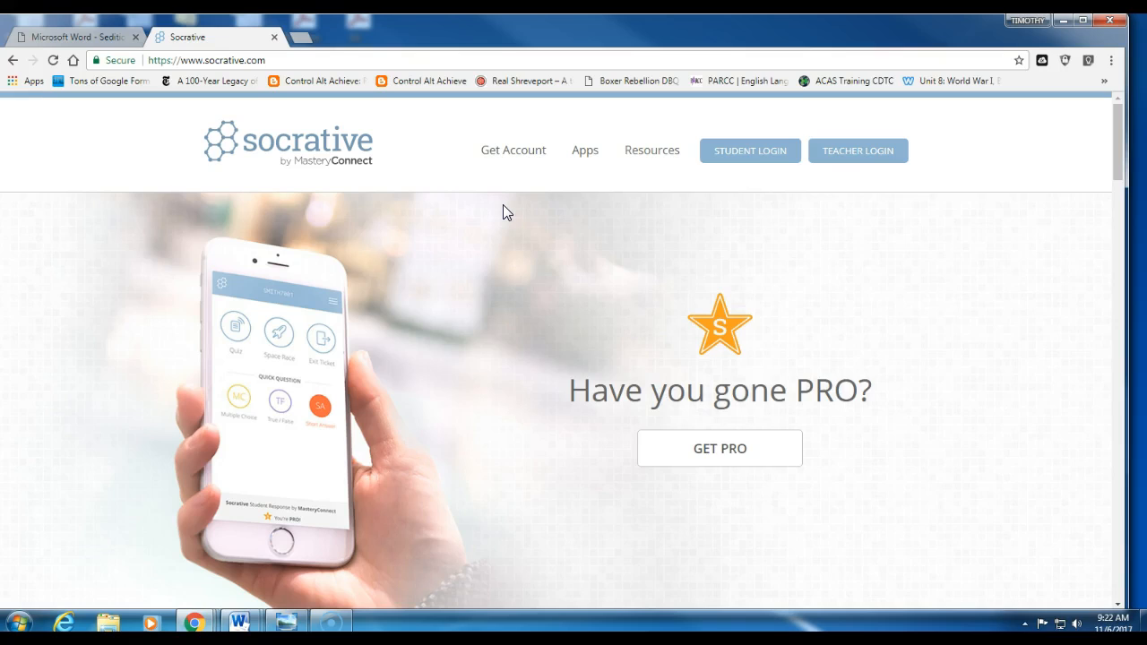
Step: Sign in to the Socrative teacher account with the account email and password
{"action": "left_click", "coordinate": [844, 154]}
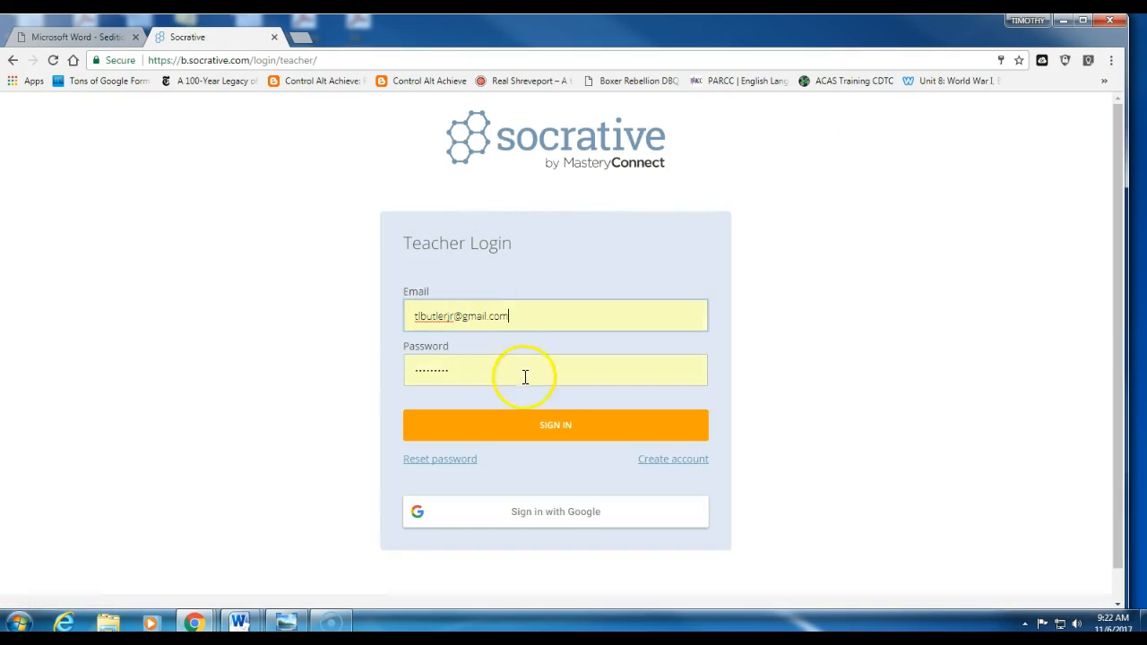
{"action": "left_click", "coordinate": [552, 429]}
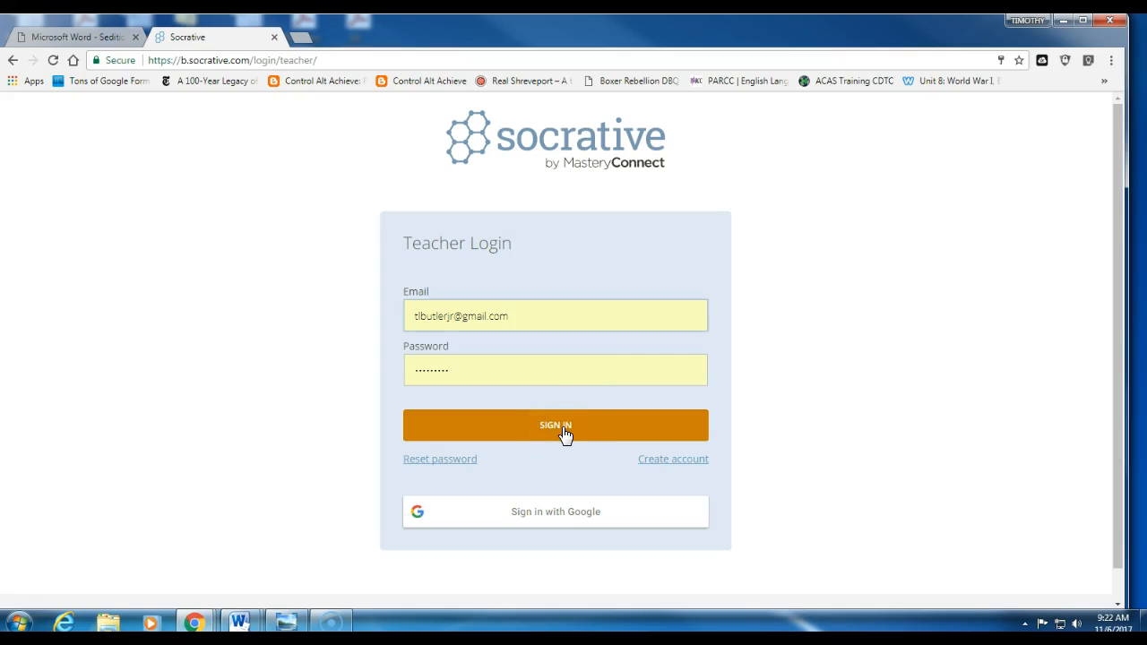
{"action": "left_click", "coordinate": [476, 414]}
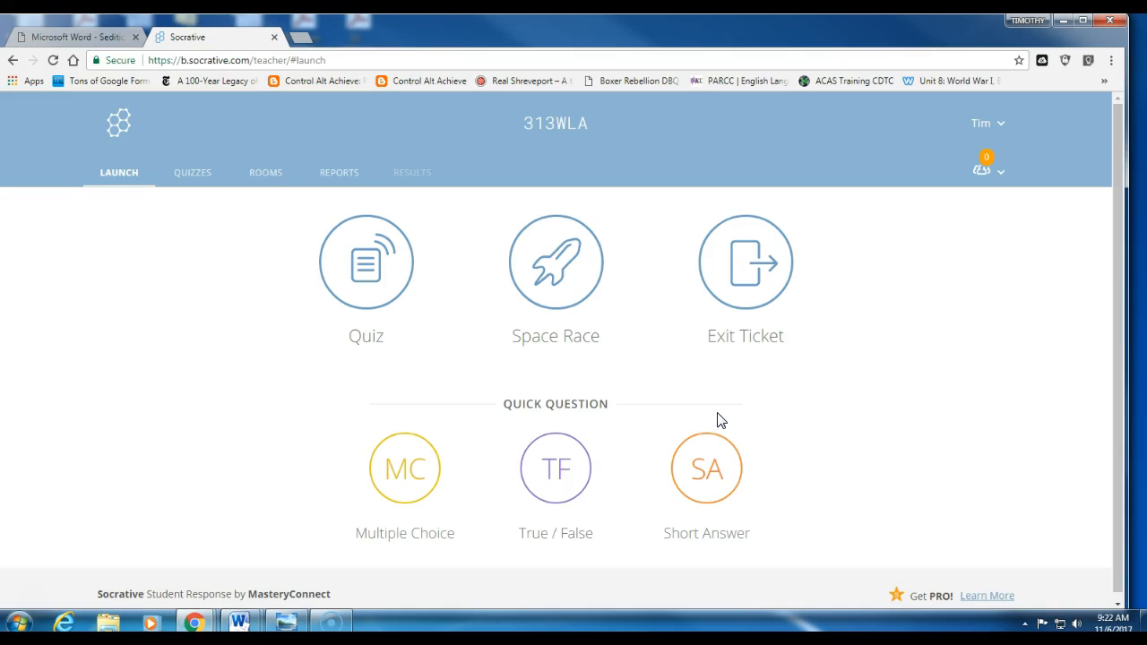
Step: Create a brand-new quiz from the Quizzes list via Add Quiz > Create New
{"action": "left_click", "coordinate": [200, 180]}
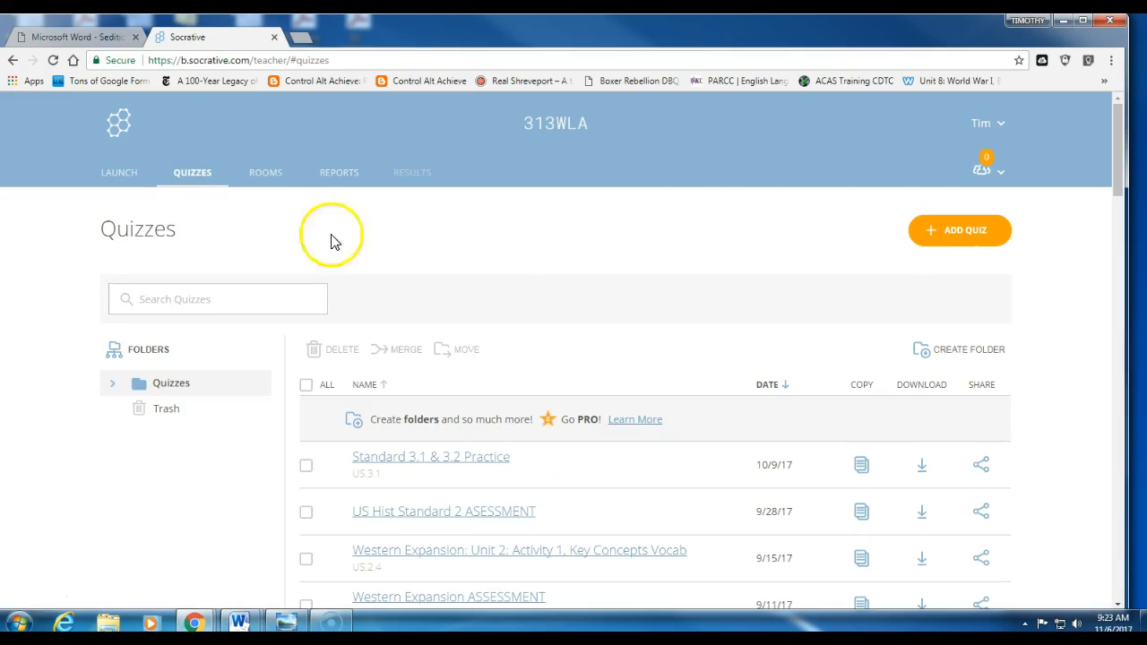
{"action": "left_click", "coordinate": [943, 232]}
{"action": "left_click", "coordinate": [939, 262]}
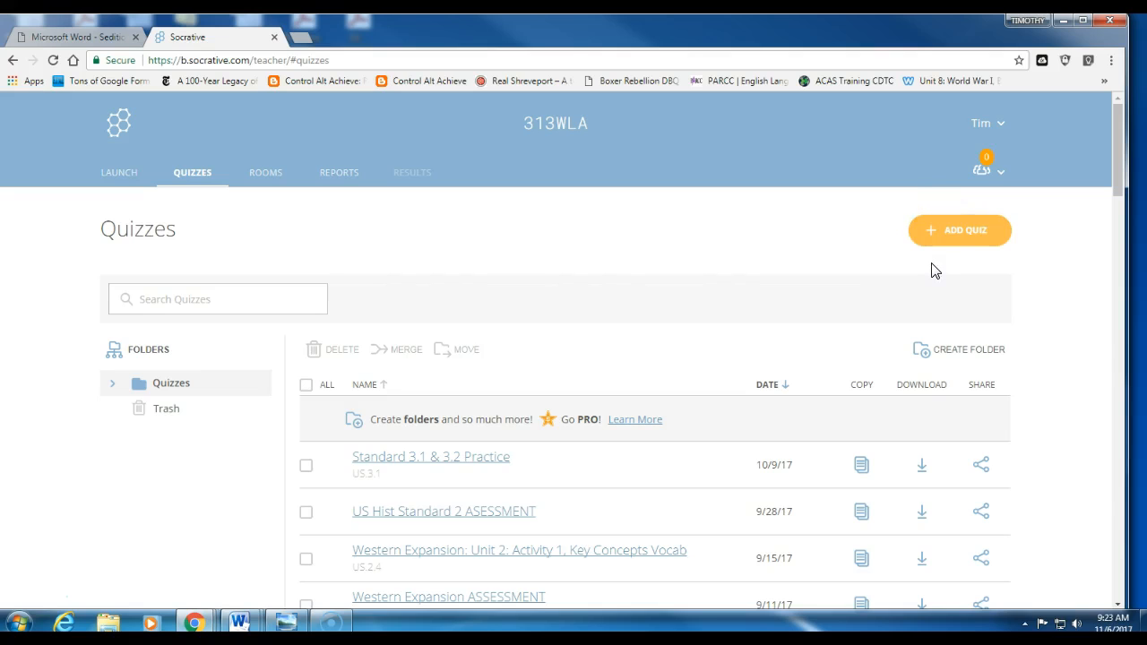
Step: Replace the default quiz title with 'US Hist Stand 1'
{"action": "left_click", "coordinate": [250, 323]}
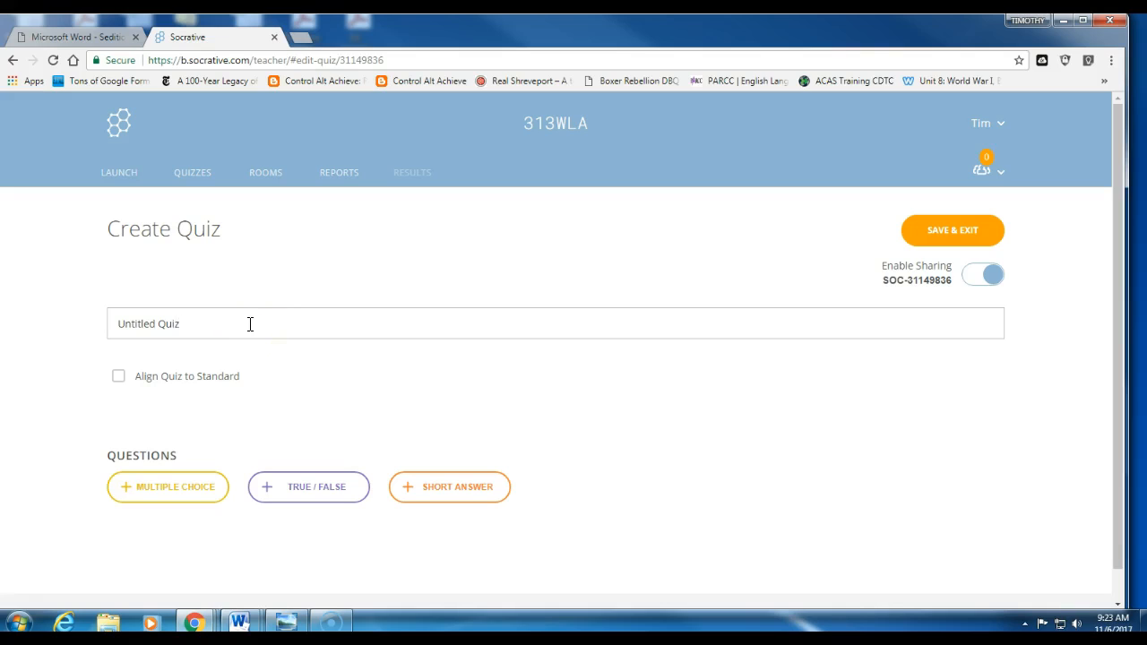
{"action": "key", "text": "BackSpace"}
{"action": "key", "text": "BackSpace"}
{"action": "key", "text": "BackSpace"}
{"action": "key", "text": "BackSpace"}
{"action": "key", "text": "BackSpace"}
{"action": "key", "text": "BackSpace"}
{"action": "key", "text": "BackSpace"}
{"action": "key", "text": "BackSpace"}
{"action": "key", "text": "BackSpace"}
{"action": "key", "text": "BackSpace"}
{"action": "key", "text": "BackSpace"}
{"action": "key", "text": "BackSpace"}
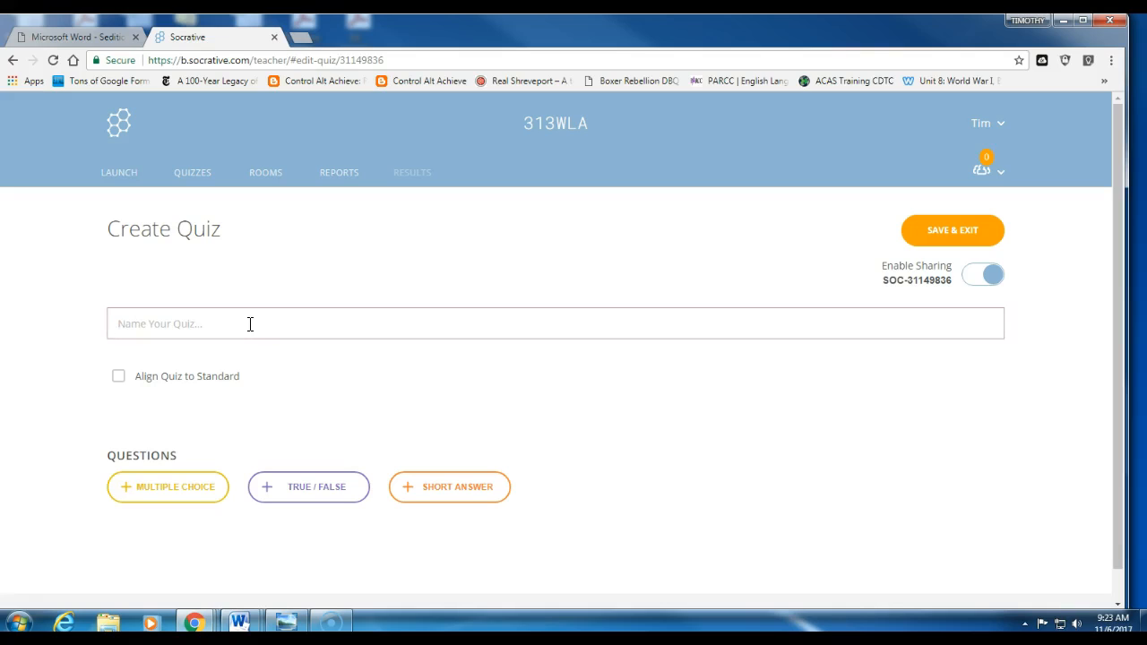
{"action": "type", "text": "St"}
{"action": "key", "text": "BackSpace"}
{"action": "key", "text": "BackSpace"}
{"action": "type", "text": "US"}
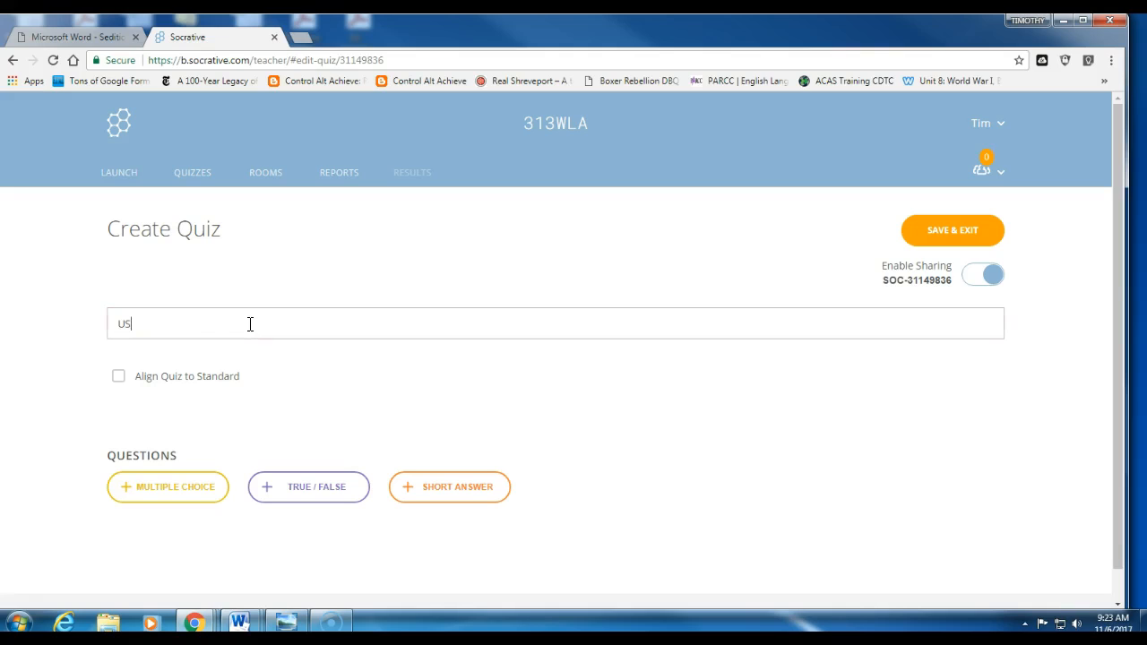
{"action": "type", "text": " Hist Stand 1"}
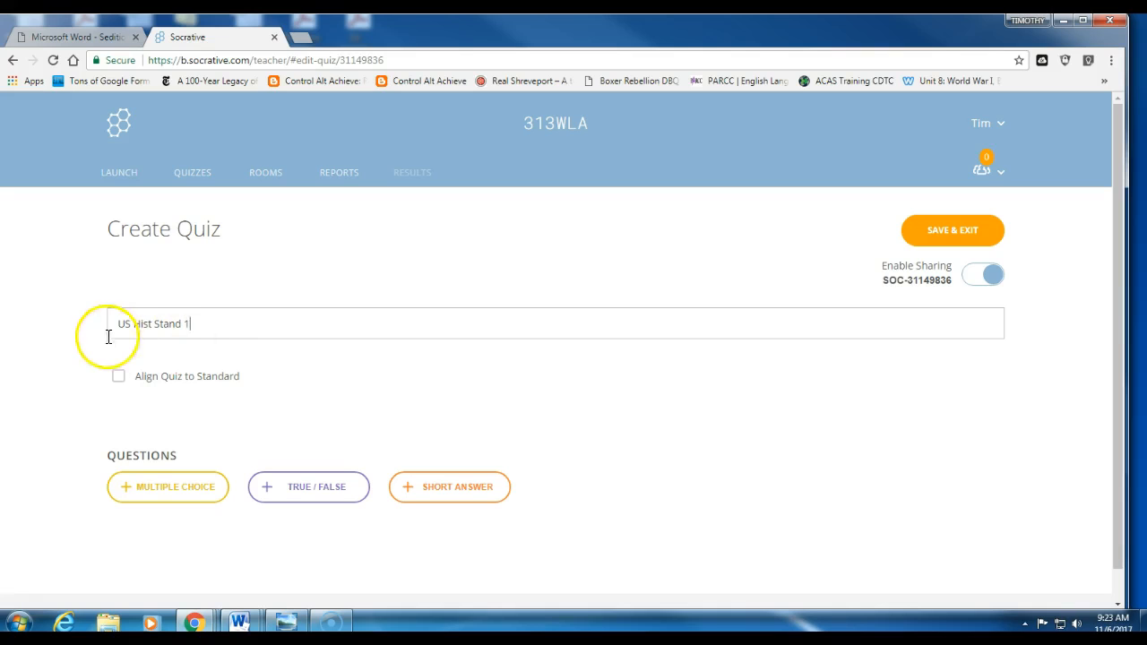
Step: Enable standard alignment with subject Social Studies and core Grade Level Expectations (2011)
{"action": "left_click", "coordinate": [120, 377]}
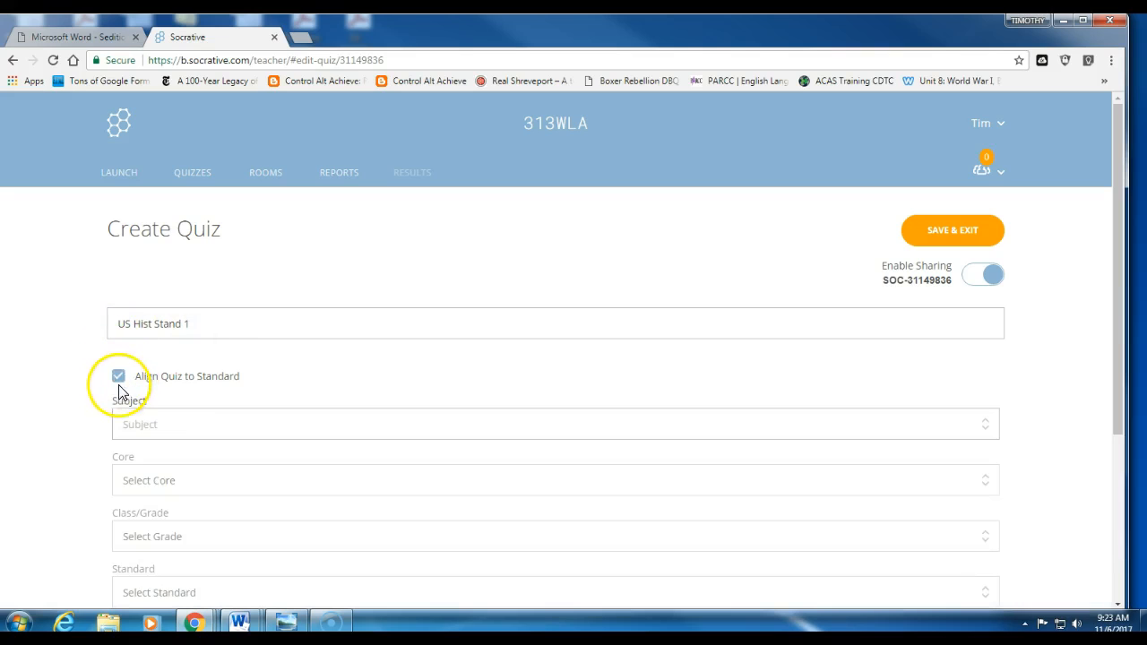
{"action": "left_click", "coordinate": [186, 427]}
{"action": "left_click", "coordinate": [215, 563]}
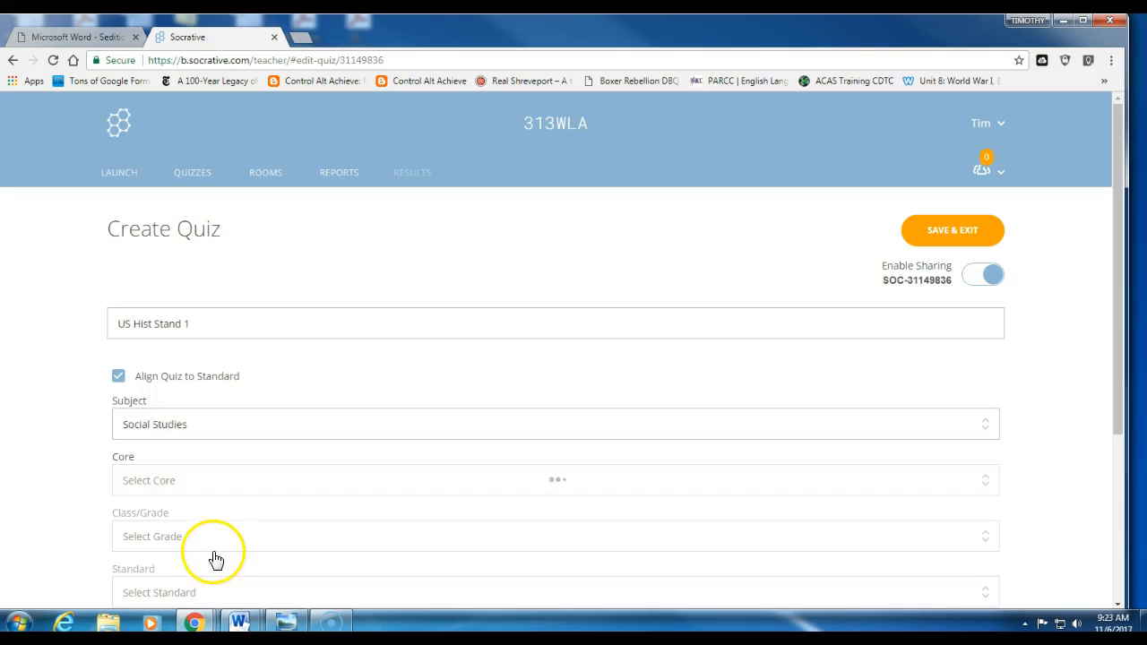
{"action": "scroll", "coordinate": [218, 558], "scroll_direction": "down", "scroll_amount": 2}
{"action": "left_click", "coordinate": [233, 338]}
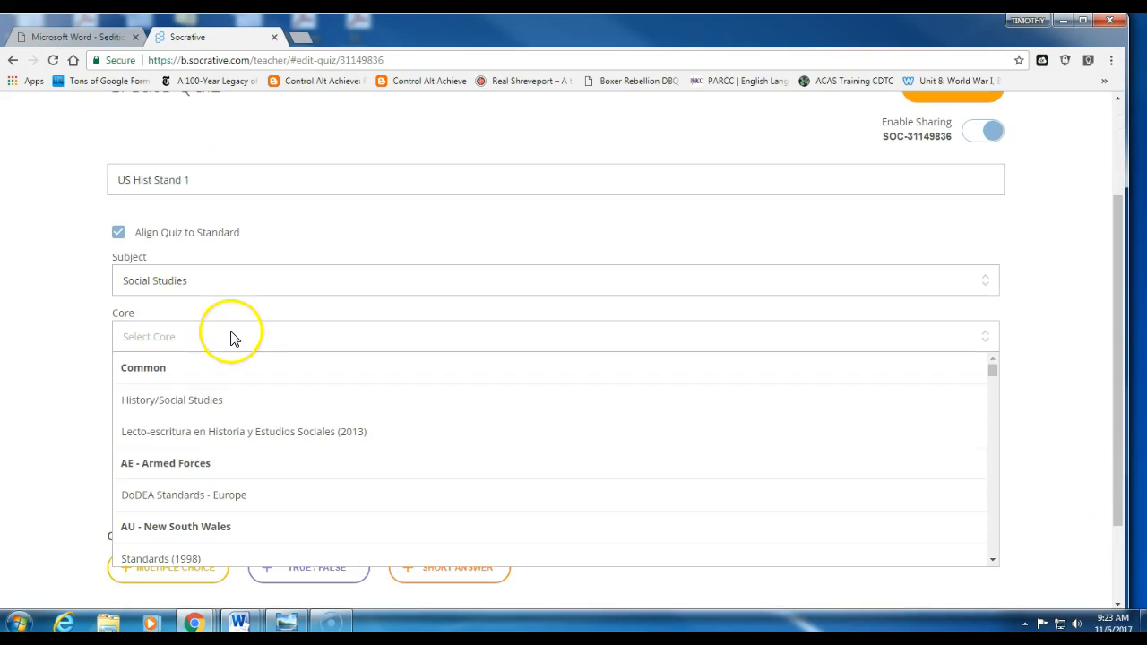
{"action": "scroll", "coordinate": [263, 493], "scroll_direction": "down", "scroll_amount": 5}
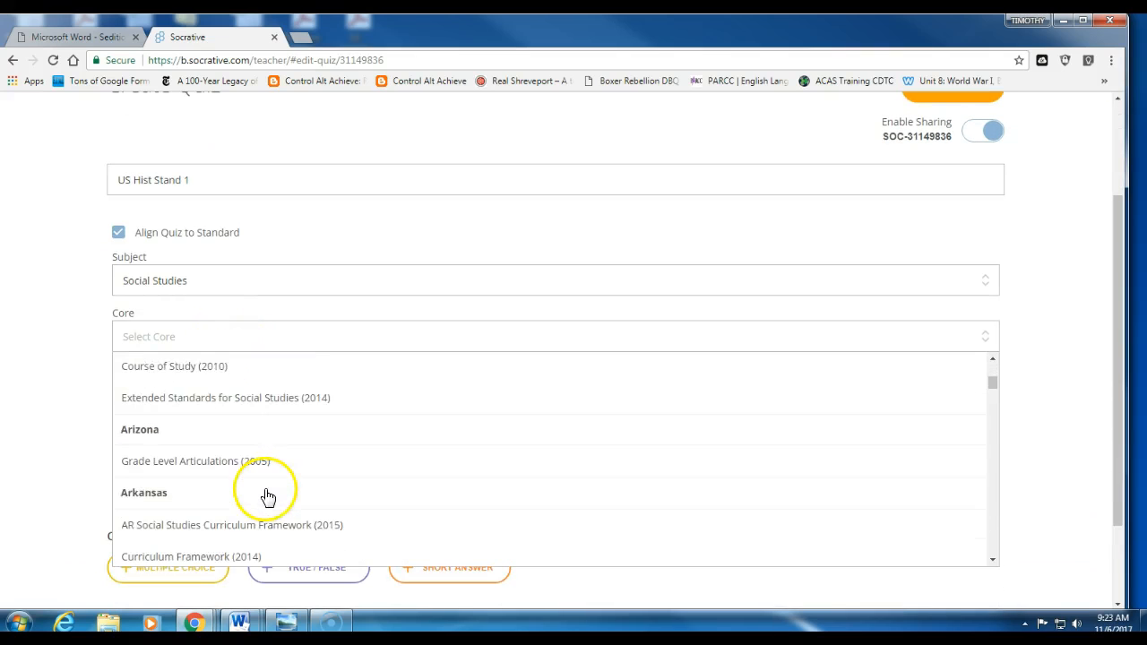
{"action": "scroll", "coordinate": [266, 493], "scroll_direction": "down", "scroll_amount": 6}
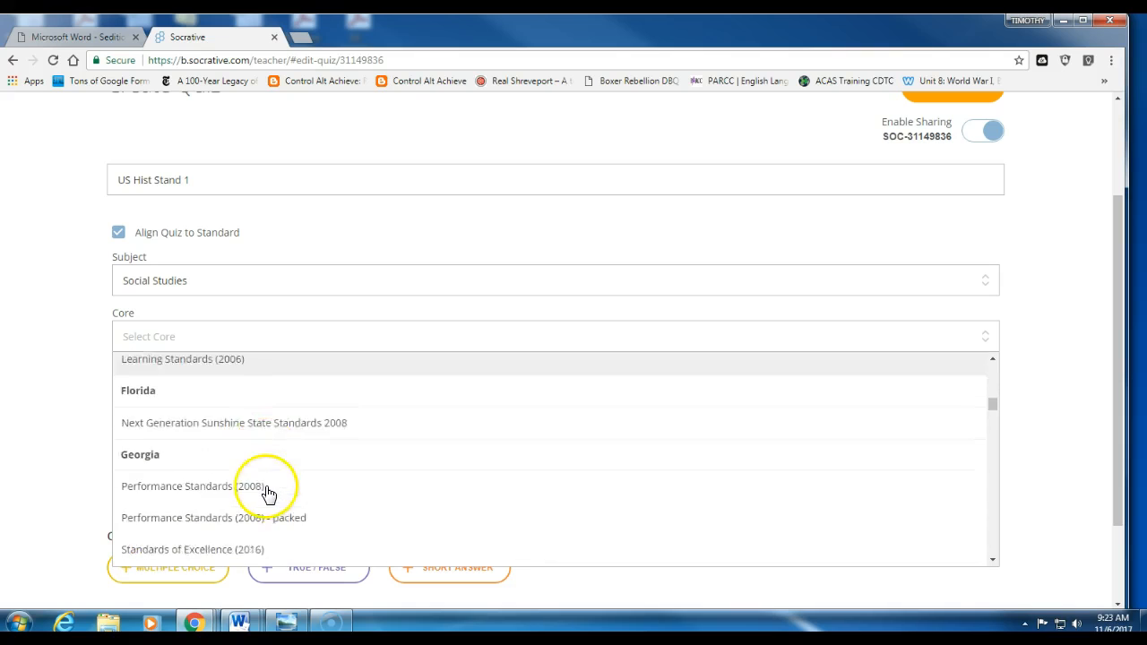
{"action": "scroll", "coordinate": [266, 486], "scroll_direction": "down", "scroll_amount": 5}
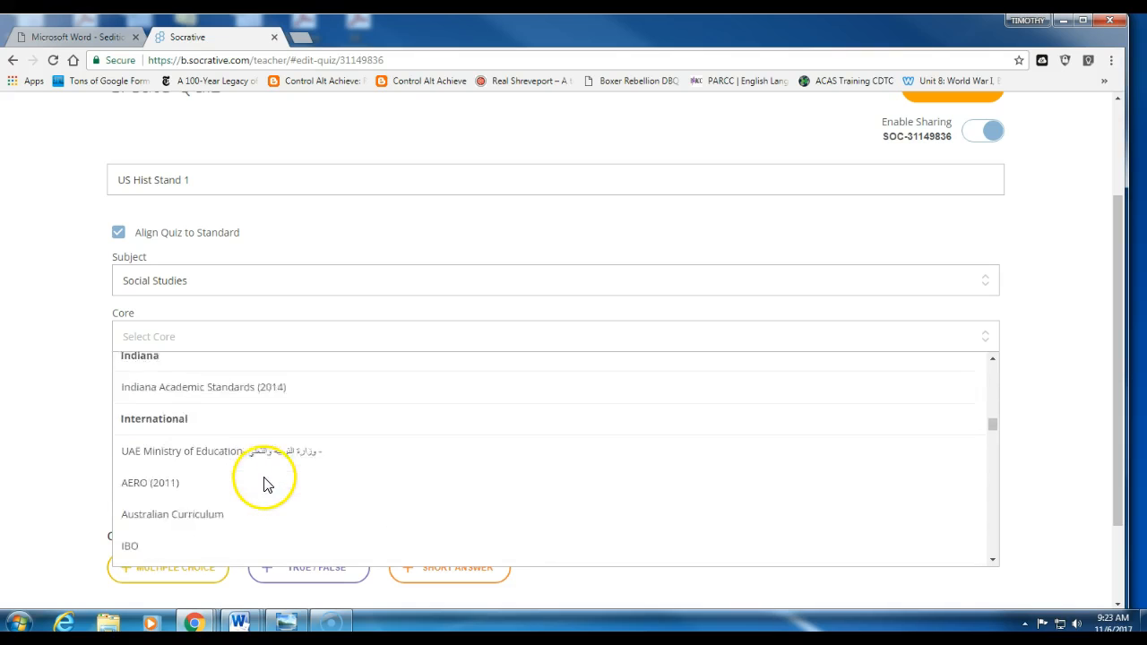
{"action": "scroll", "coordinate": [265, 484], "scroll_direction": "down", "scroll_amount": 4}
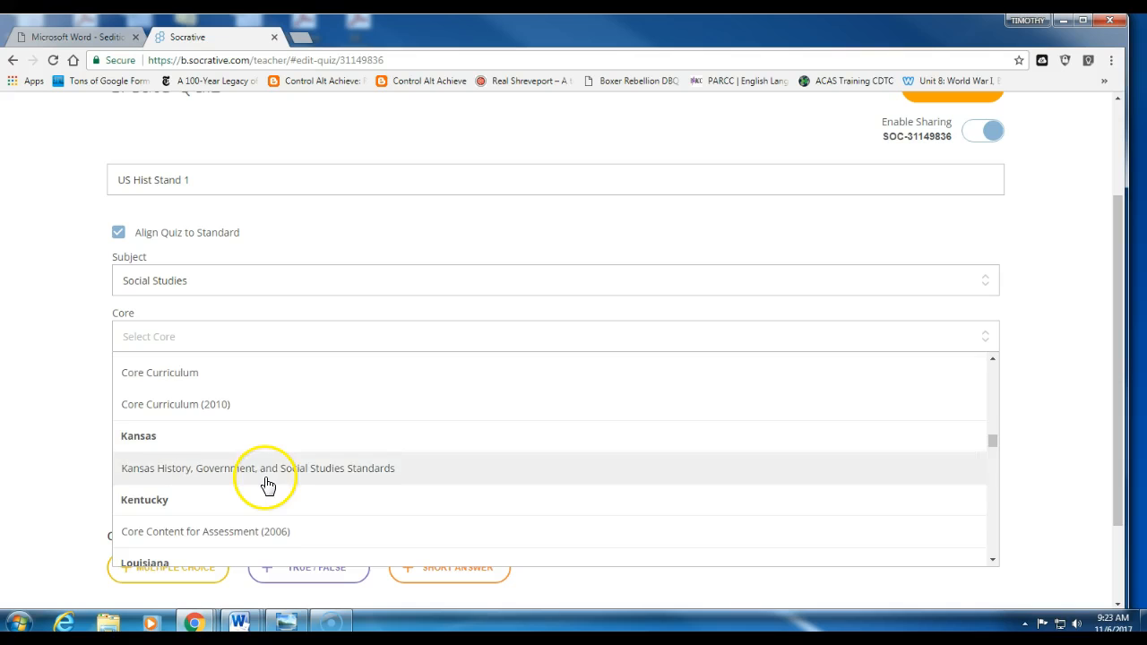
{"action": "scroll", "coordinate": [265, 485], "scroll_direction": "down", "scroll_amount": 4}
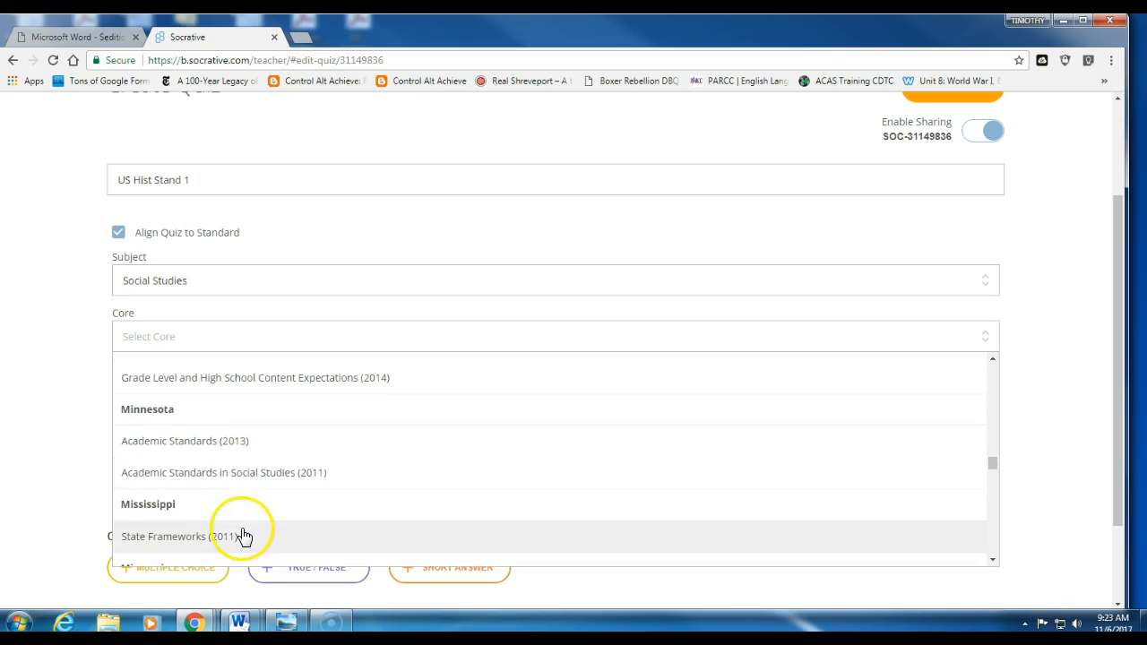
{"action": "scroll", "coordinate": [243, 534], "scroll_direction": "down", "scroll_amount": 2}
{"action": "scroll", "coordinate": [223, 475], "scroll_direction": "up", "scroll_amount": 6}
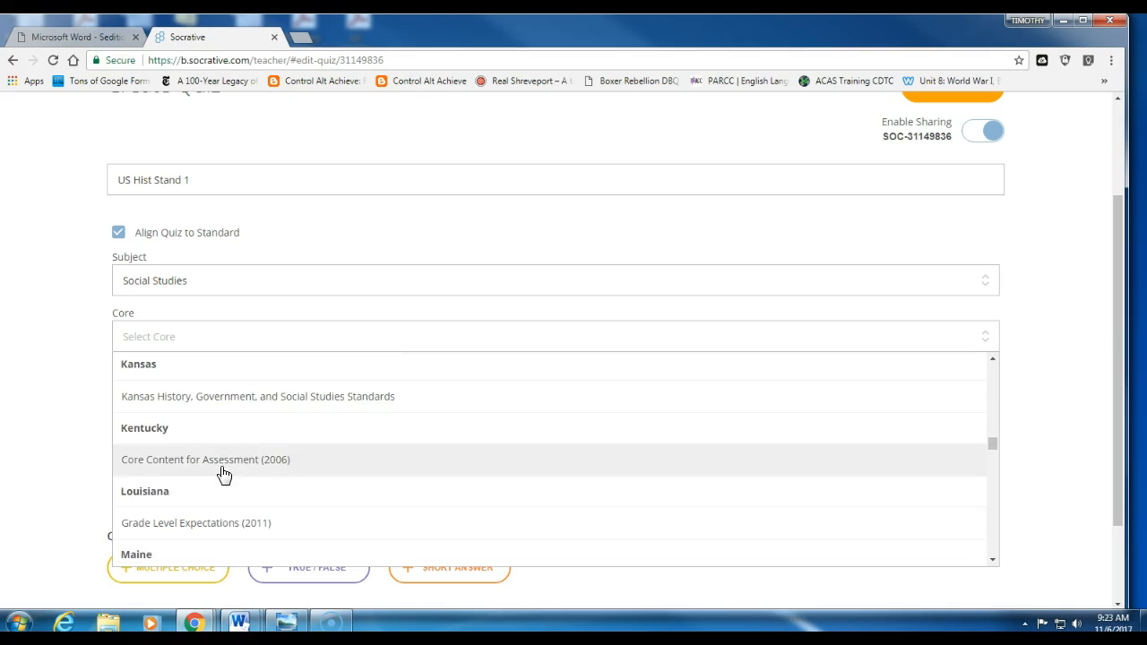
{"action": "left_click", "coordinate": [238, 527]}
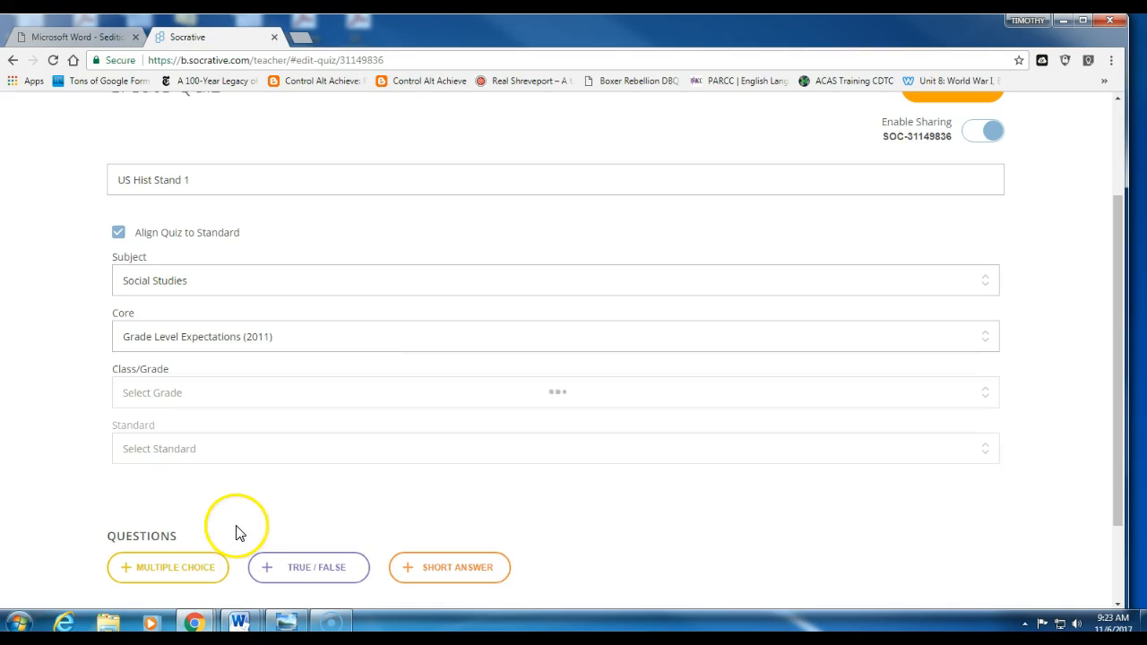
Step: Choose High School United States History as the grade and US.4.1 as the standard
{"action": "left_click", "coordinate": [225, 397]}
{"action": "scroll", "coordinate": [235, 478], "scroll_direction": "down", "scroll_amount": 3}
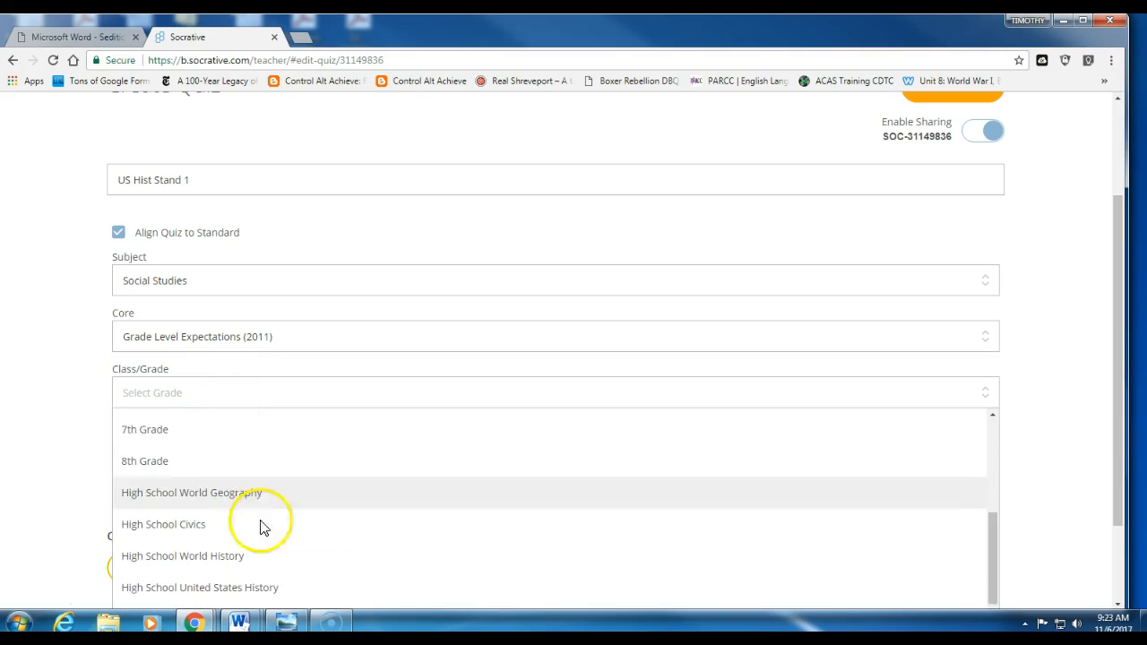
{"action": "left_click", "coordinate": [255, 589]}
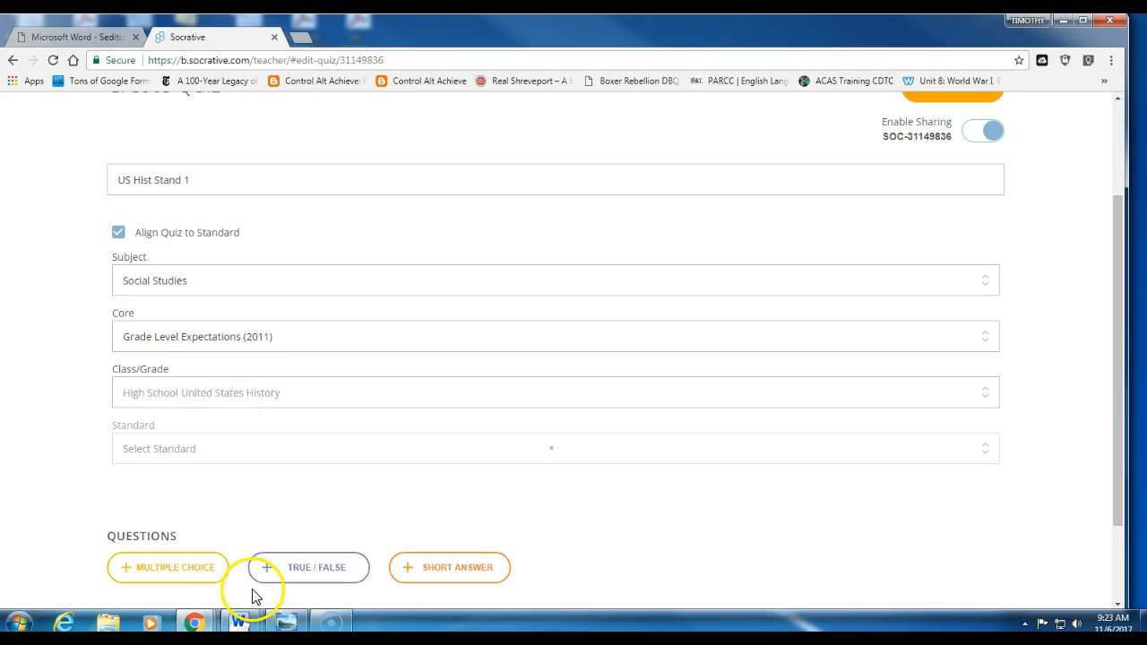
{"action": "left_click", "coordinate": [230, 451]}
{"action": "scroll", "coordinate": [240, 533], "scroll_direction": "down", "scroll_amount": 10}
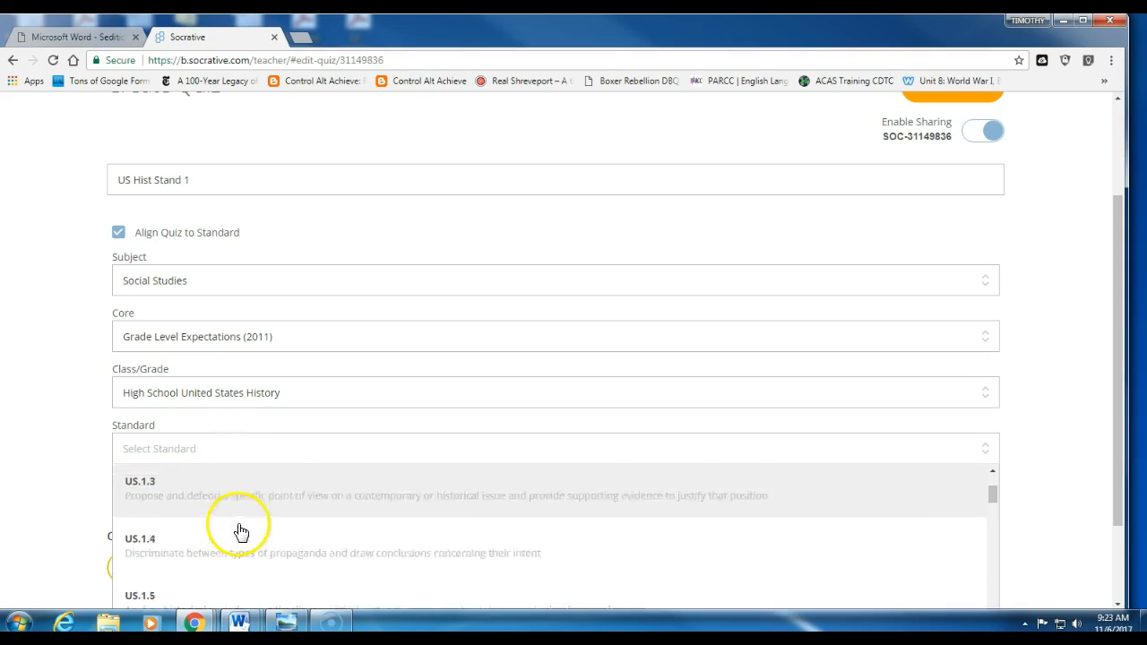
{"action": "scroll", "coordinate": [237, 513], "scroll_direction": "down", "scroll_amount": 8}
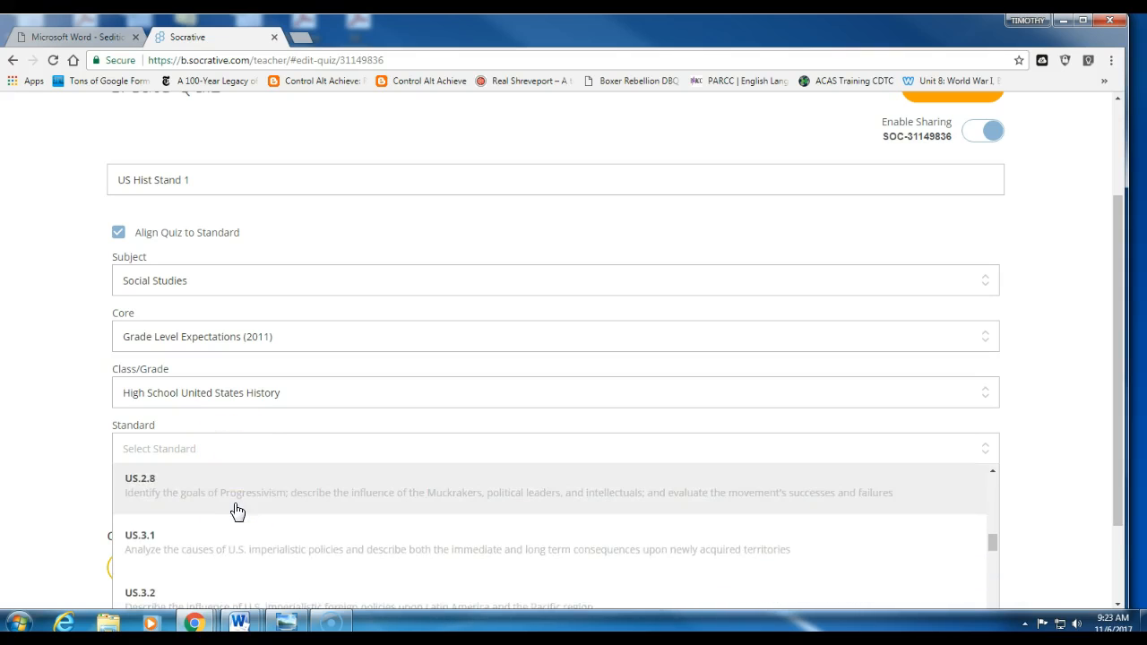
{"action": "scroll", "coordinate": [237, 511], "scroll_direction": "down", "scroll_amount": 3}
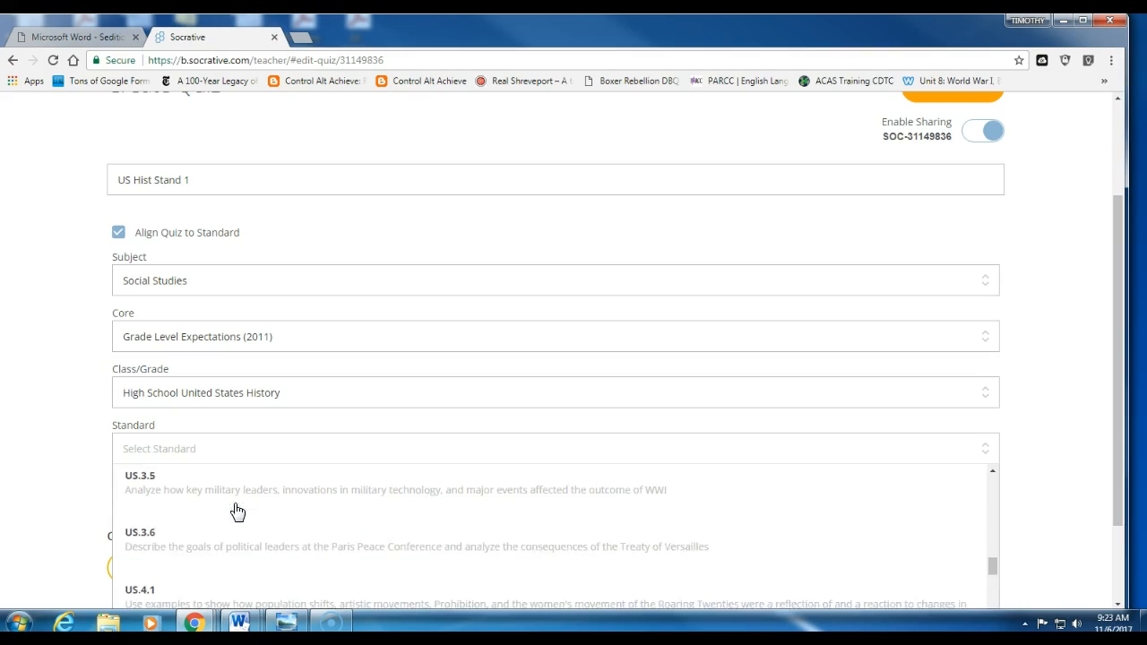
{"action": "left_click", "coordinate": [237, 534]}
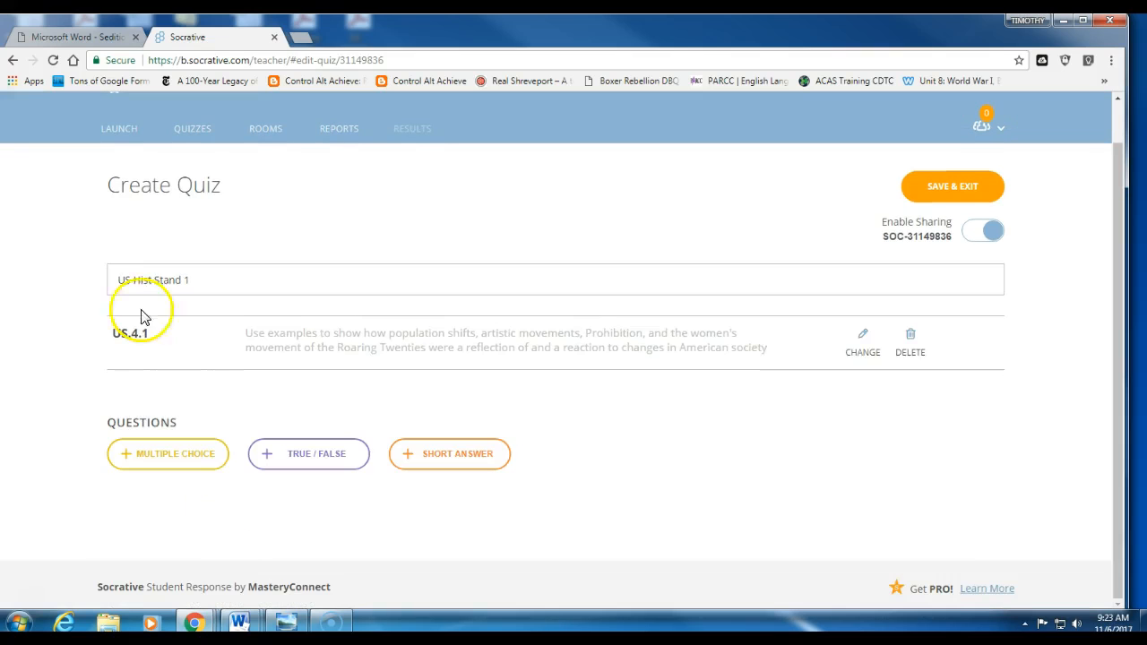
Step: Add a blank multiple-choice question #1 to the quiz
{"action": "left_click", "coordinate": [345, 476]}
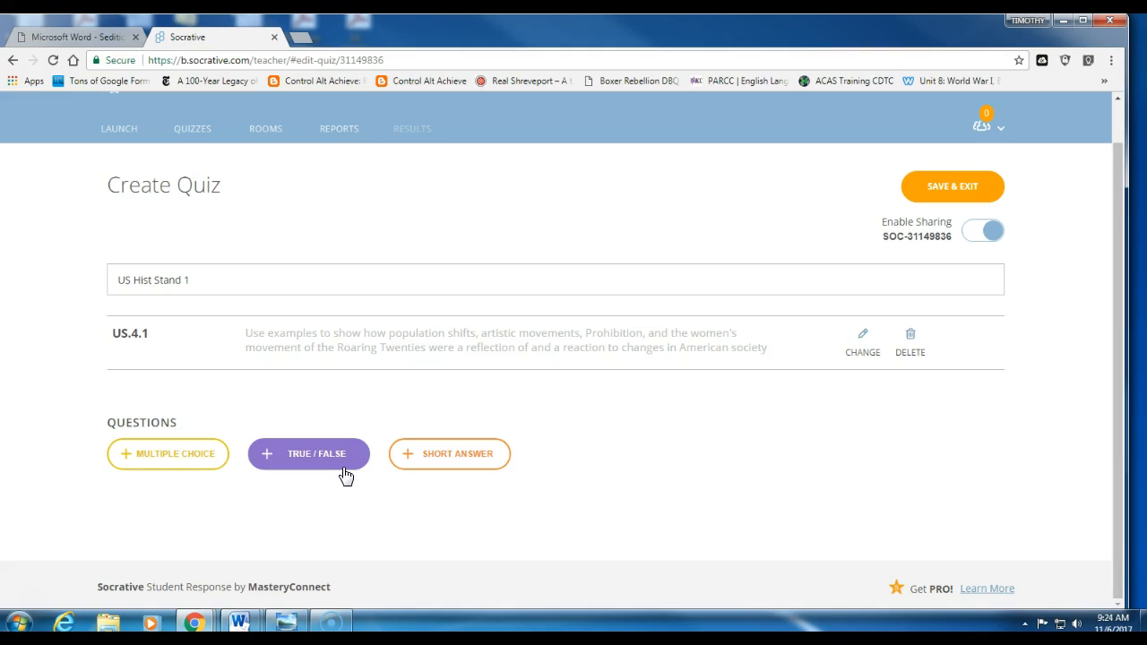
{"action": "left_click", "coordinate": [339, 474]}
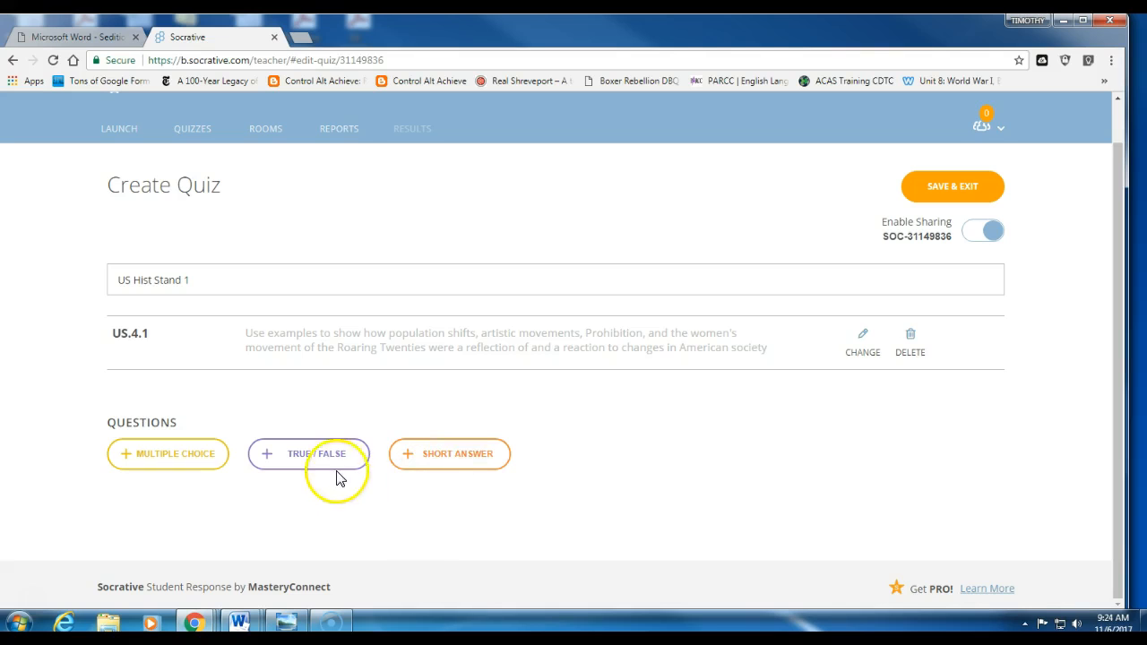
{"action": "left_click", "coordinate": [149, 457]}
Step: Attach the 'nazi' cartoon picture from the Pictures library to question 1
{"action": "left_click", "coordinate": [212, 377]}
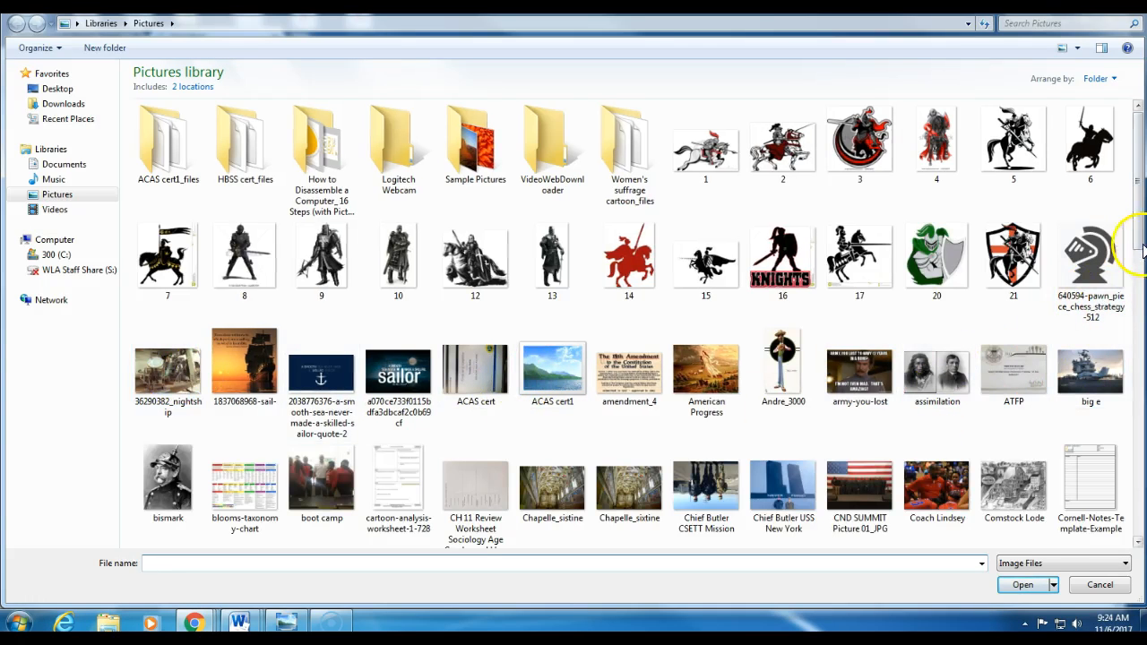
{"action": "left_click_drag", "start_coordinate": [1130, 236], "coordinate": [1140, 536]}
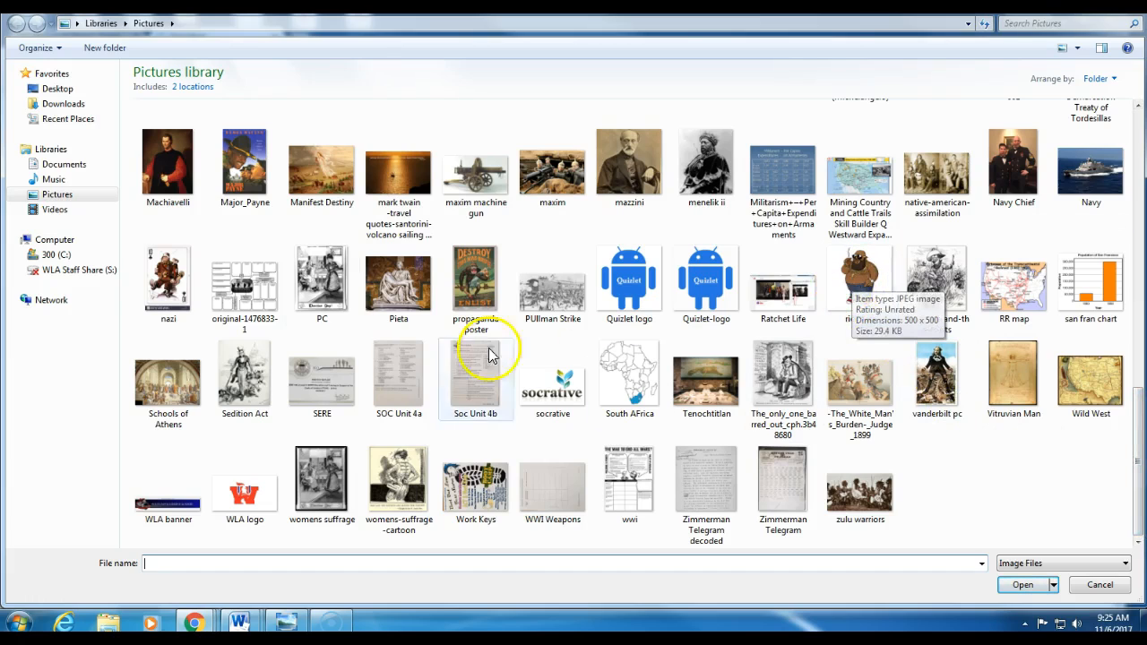
{"action": "left_click", "coordinate": [167, 276]}
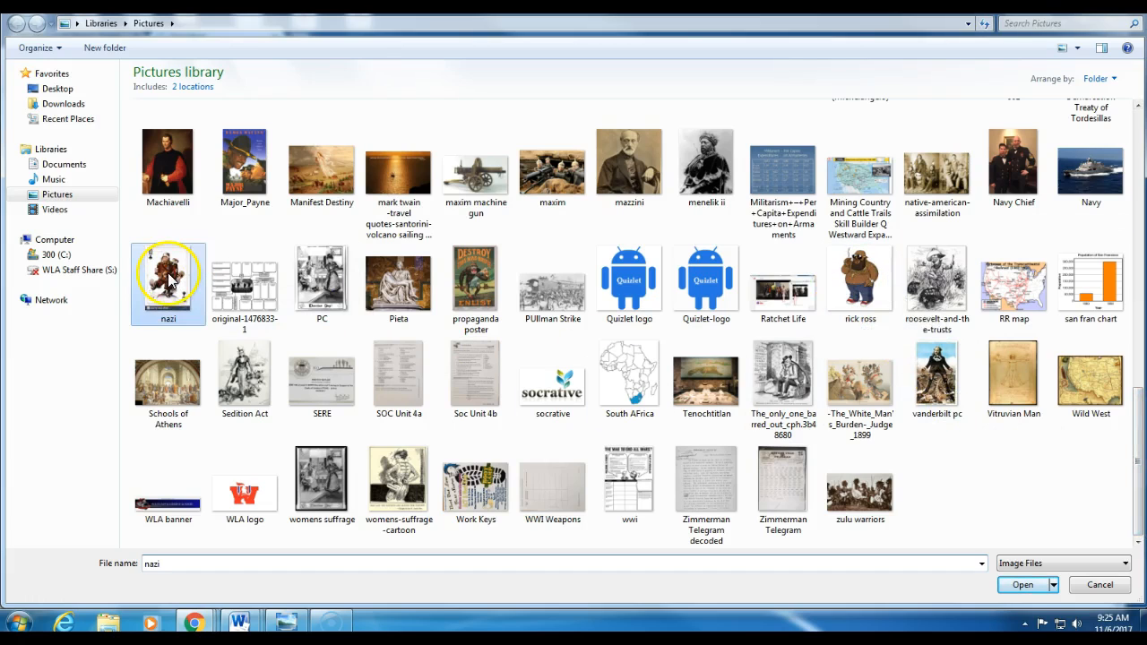
{"action": "left_click", "coordinate": [1022, 585]}
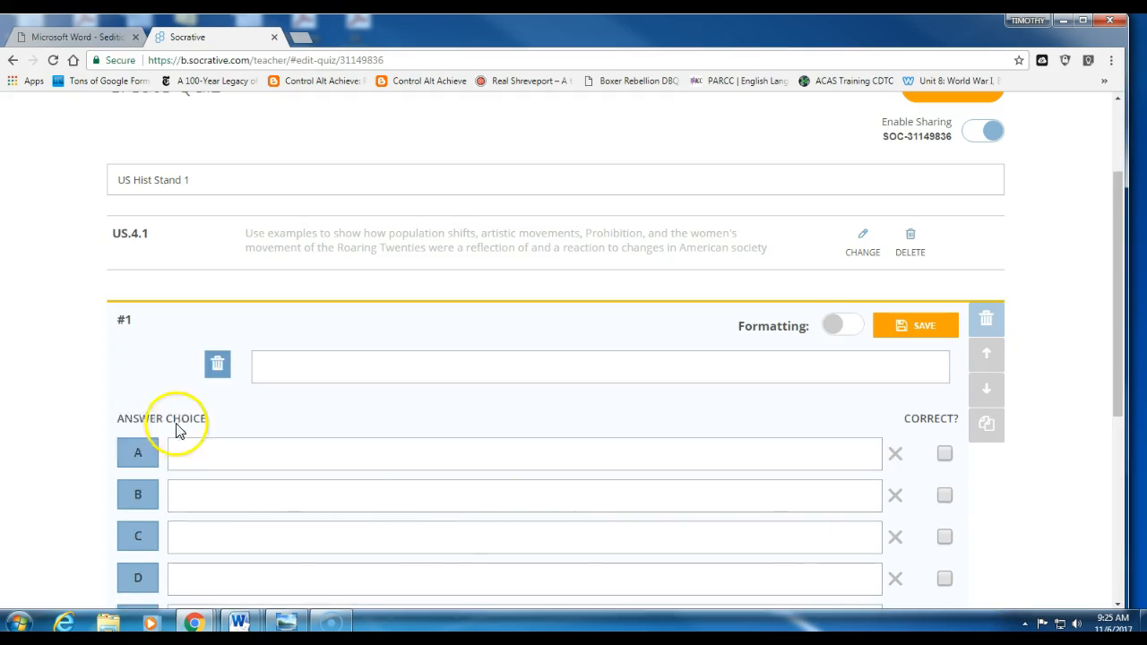
Step: Enter the question 'Is the following political cartoon, pro or anti Nazi Party?'
{"action": "left_click", "coordinate": [324, 371]}
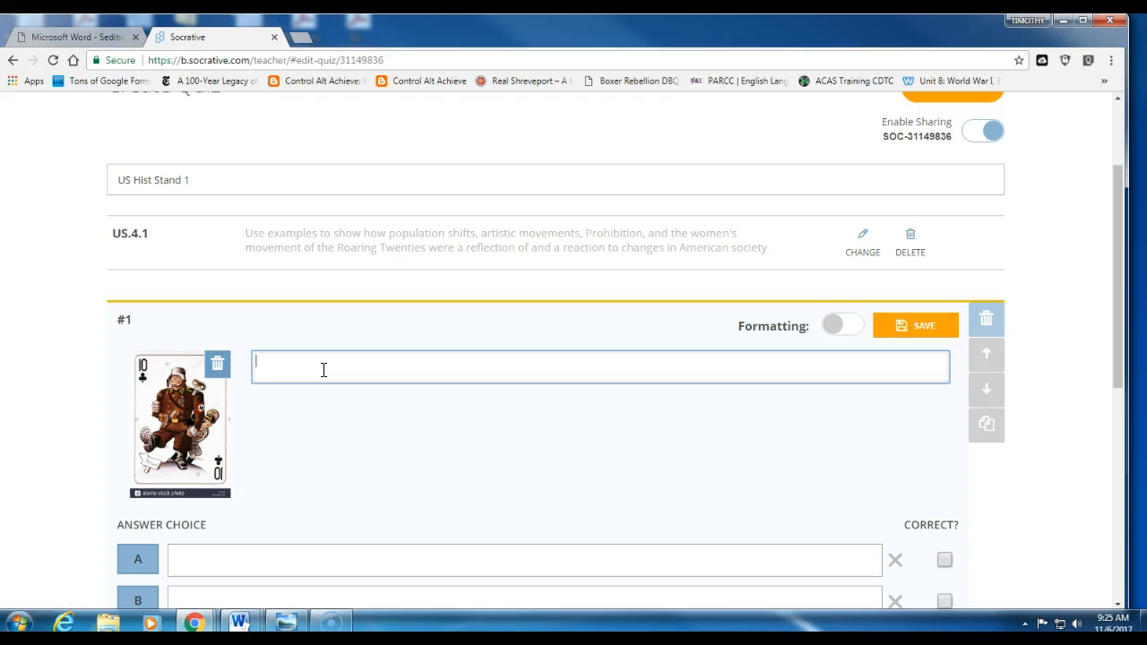
{"action": "type", "text": "Is the following political cartoon, pro or anti N"}
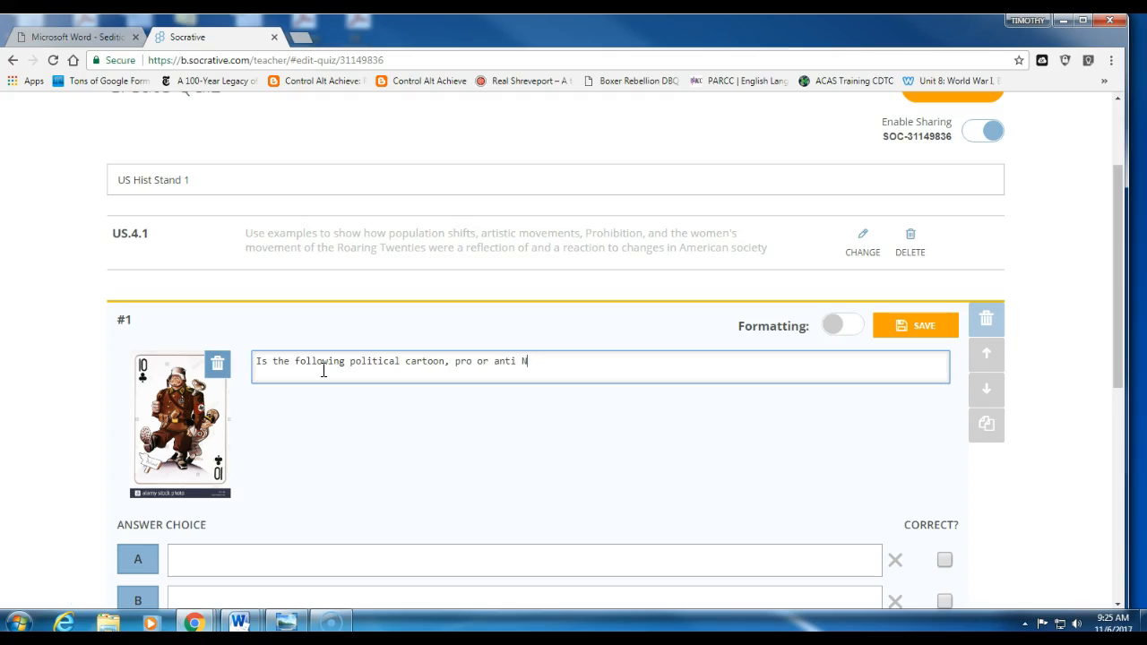
{"action": "type", "text": "azi Part"}
{"action": "key", "text": "BackSpace"}
{"action": "type", "text": "zi Party?"}
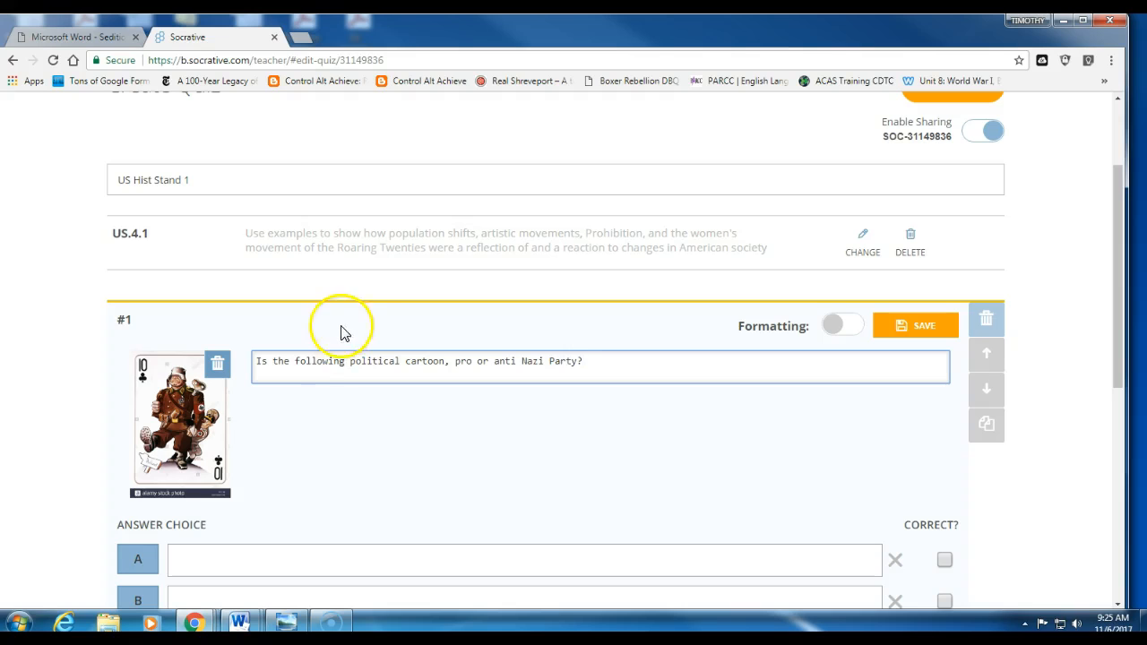
Step: Fill in answer choices Pro, Against and Maybe, deleting empty rows D and E
{"action": "scroll", "coordinate": [453, 445], "scroll_direction": "down", "scroll_amount": 3}
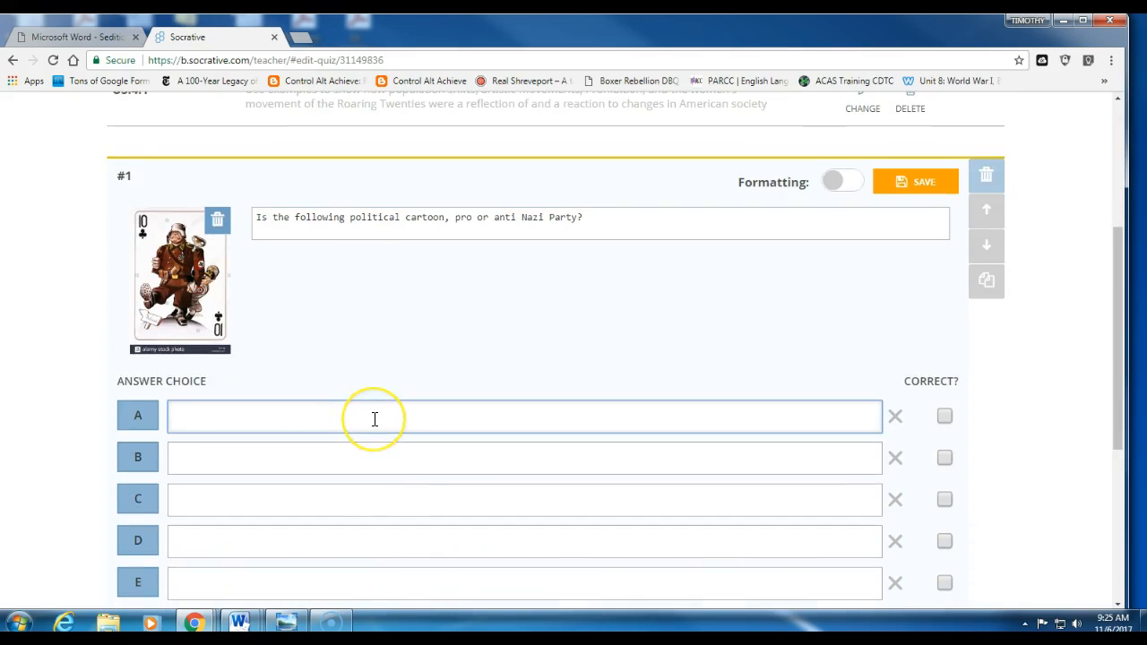
{"action": "type", "text": "s"}
{"action": "key", "text": "Tab"}
{"action": "type", "text": "No"}
{"action": "key", "text": "Tab"}
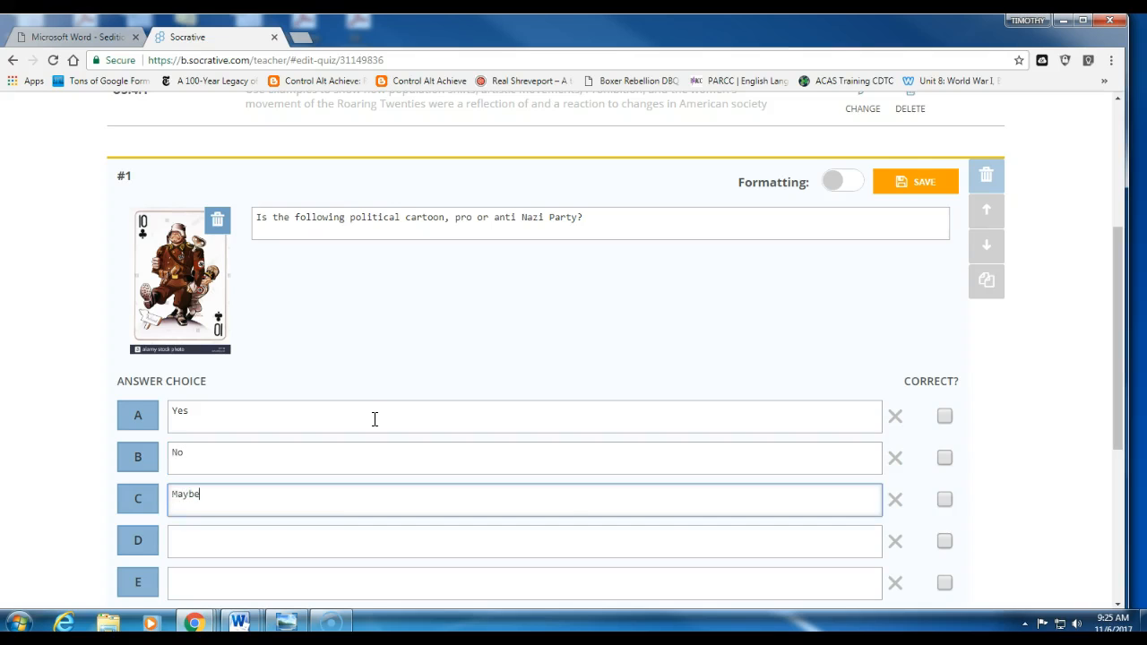
{"action": "scroll", "coordinate": [882, 452], "scroll_direction": "down", "scroll_amount": 1}
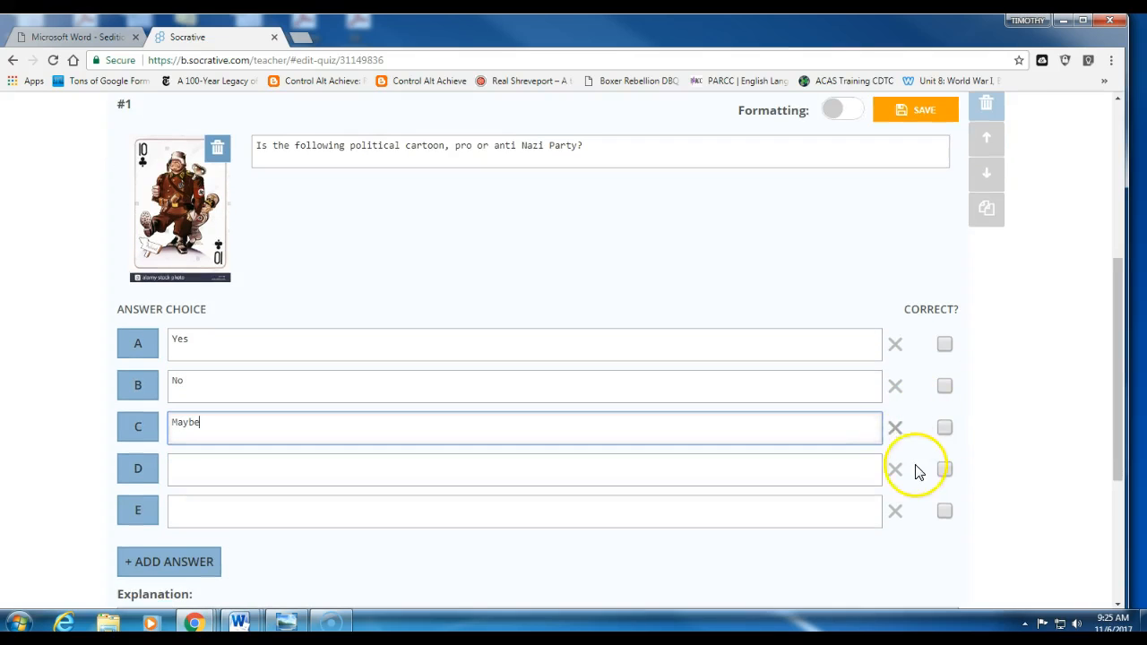
{"action": "left_click", "coordinate": [894, 472]}
{"action": "left_click", "coordinate": [894, 471]}
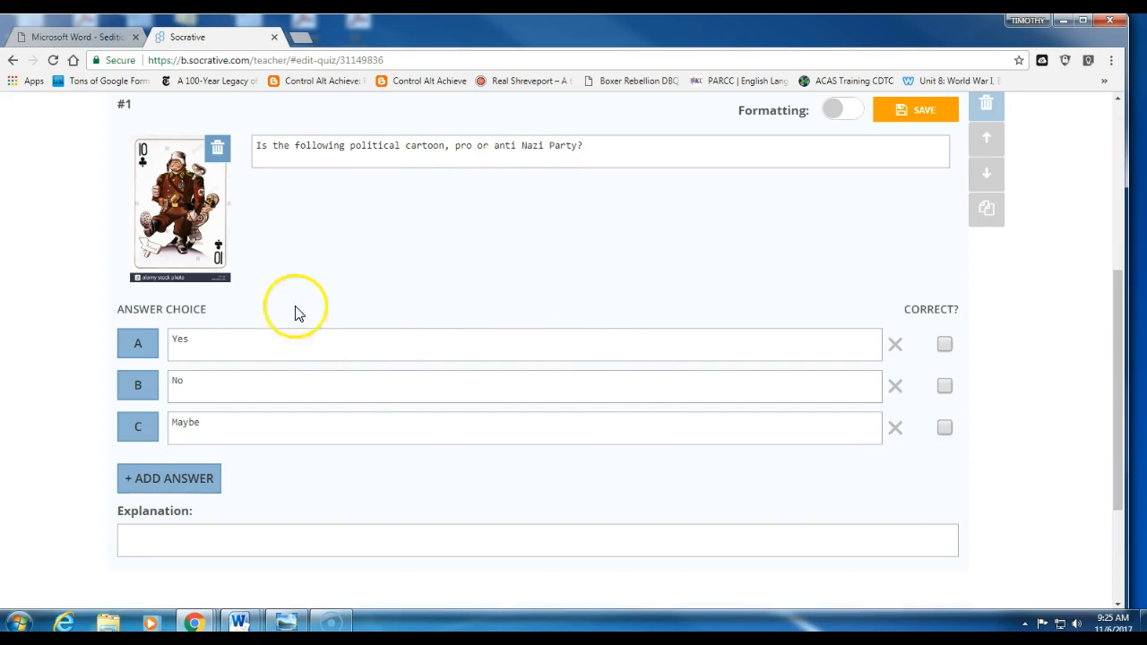
{"action": "left_click", "coordinate": [247, 348]}
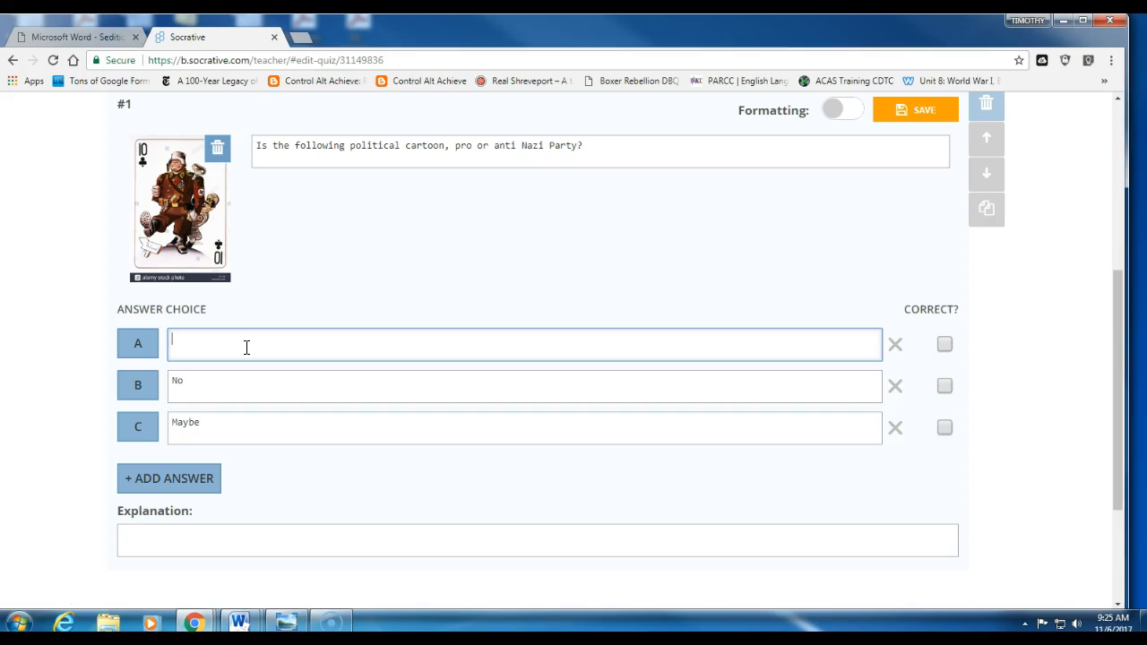
{"action": "key", "text": "Tab"}
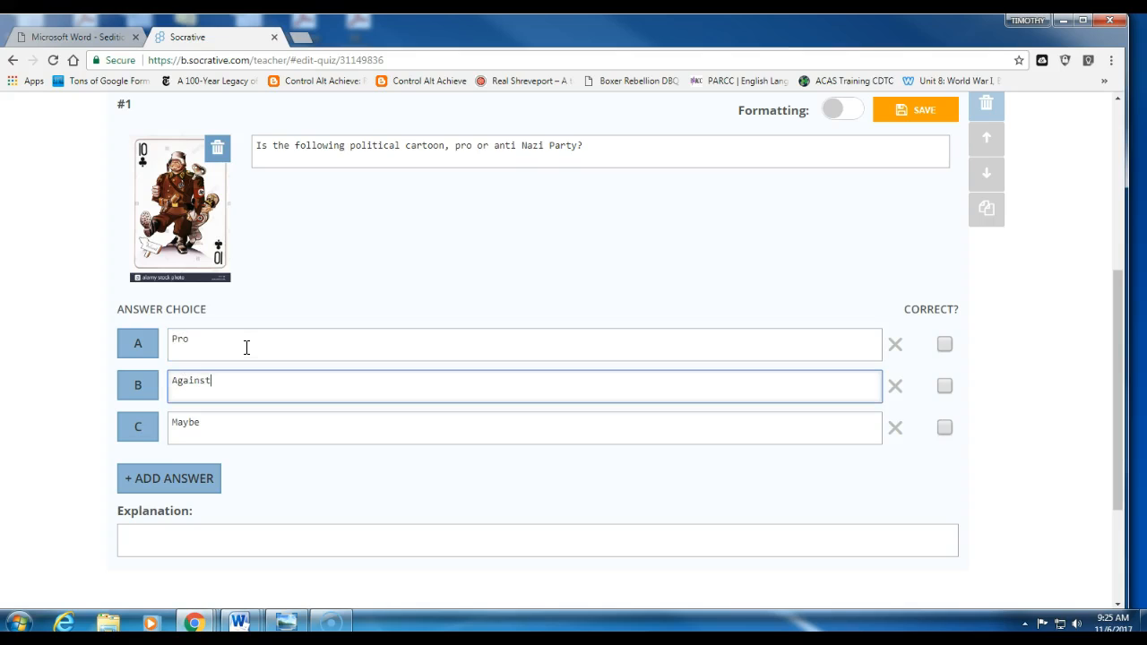
{"action": "left_click", "coordinate": [232, 427]}
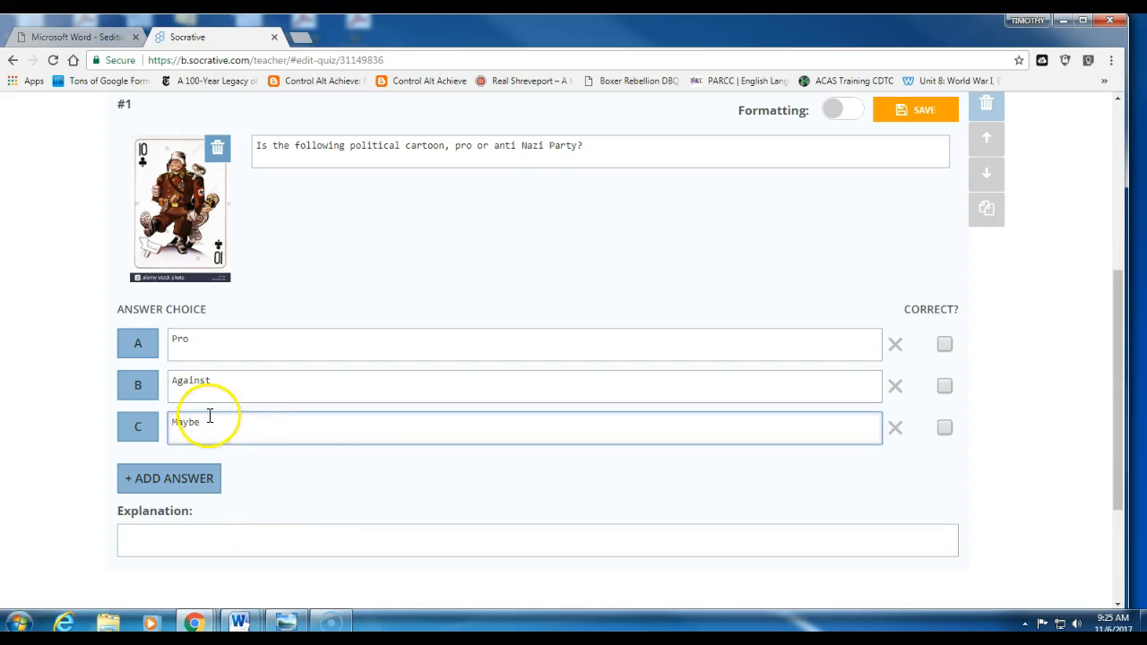
Step: Add explanation GLE 1.5, mark Against correct, and add a blank question #2
{"action": "left_click", "coordinate": [209, 541]}
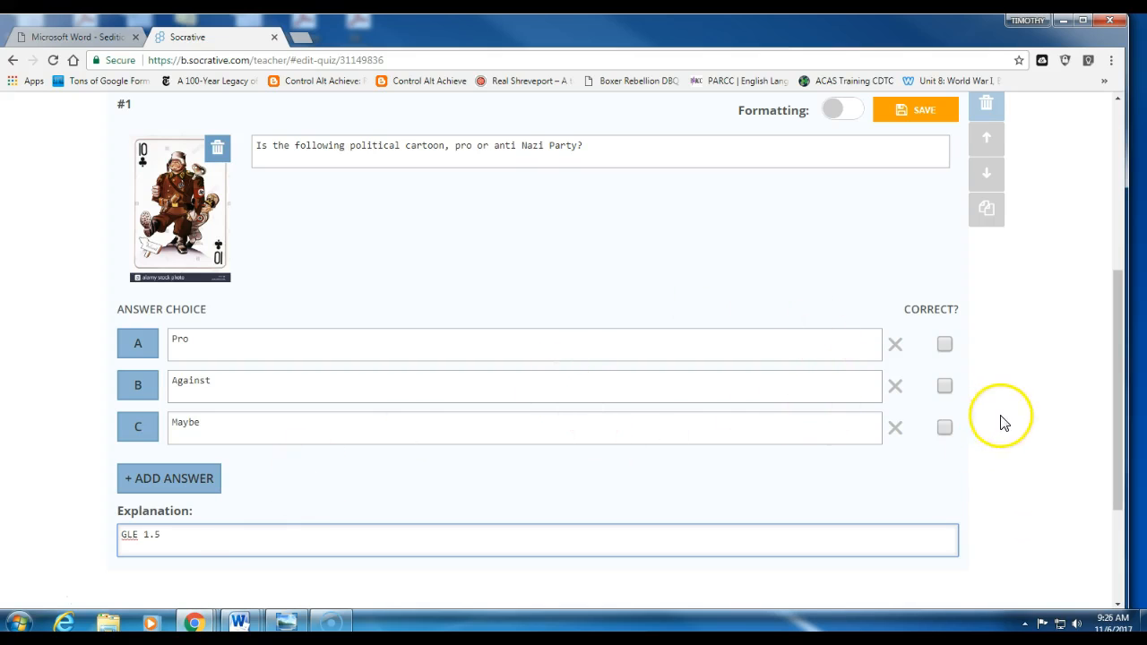
{"action": "left_click", "coordinate": [947, 388]}
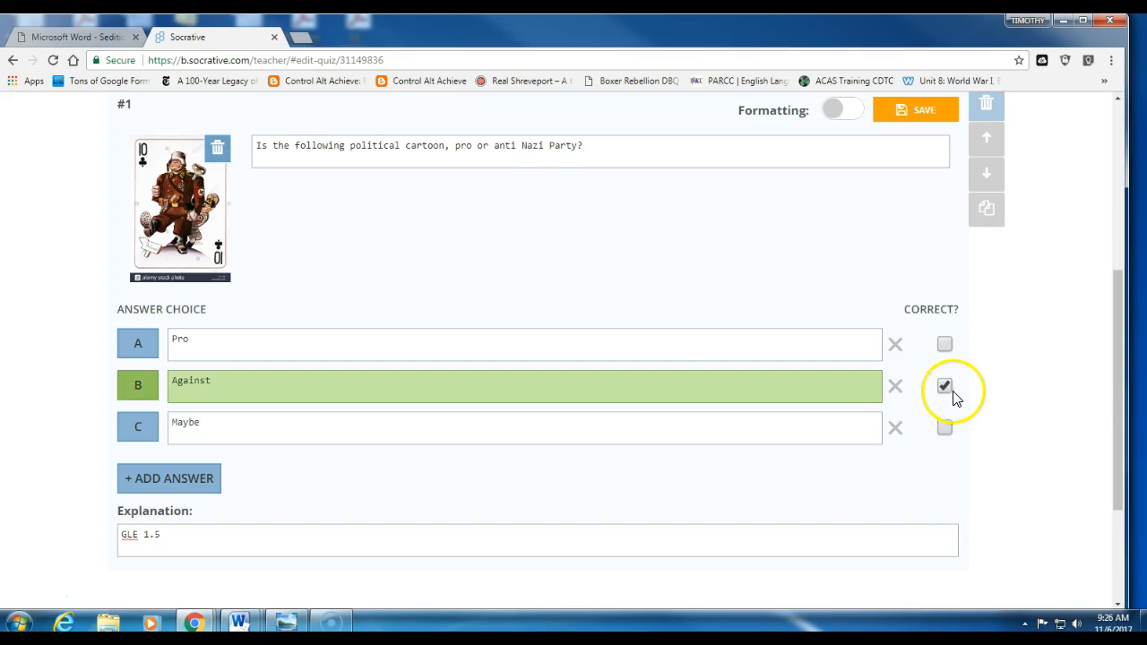
{"action": "scroll", "coordinate": [996, 460], "scroll_direction": "up", "scroll_amount": 2}
{"action": "scroll", "coordinate": [931, 296], "scroll_direction": "down", "scroll_amount": 3}
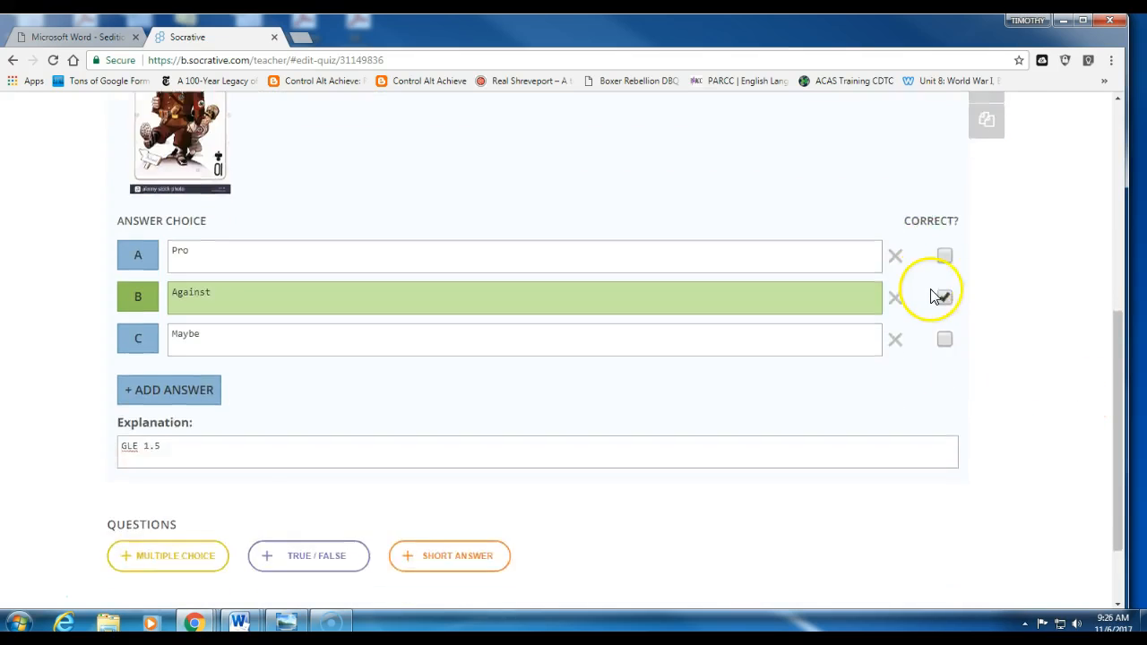
{"action": "left_click", "coordinate": [174, 461]}
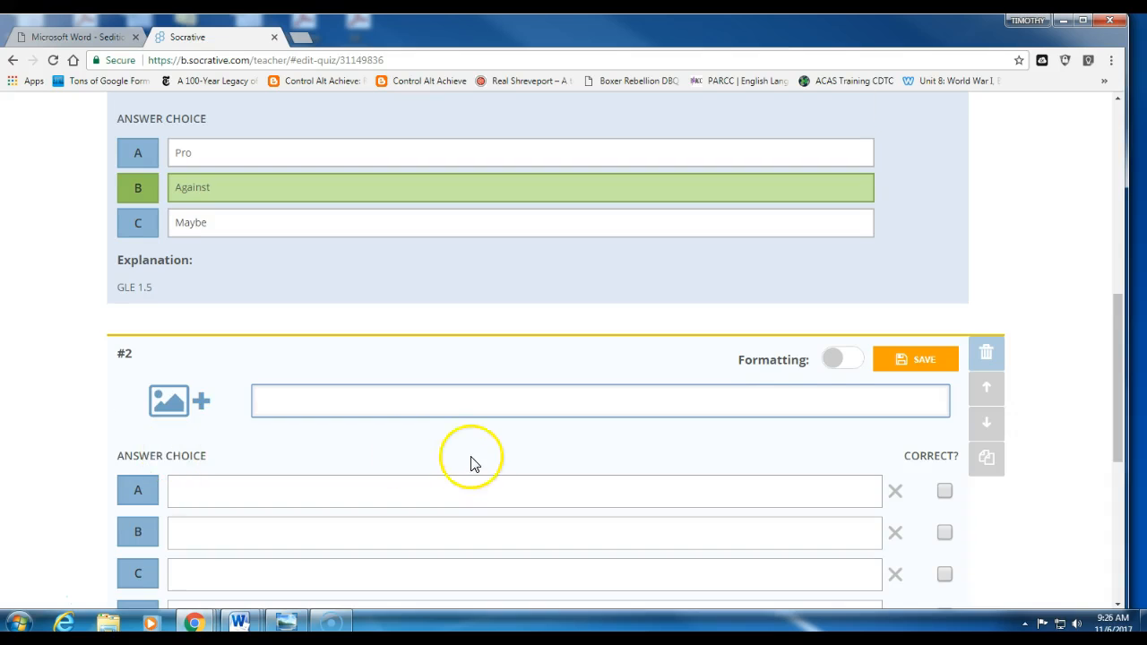
{"action": "scroll", "coordinate": [471, 460], "scroll_direction": "down", "scroll_amount": 2}
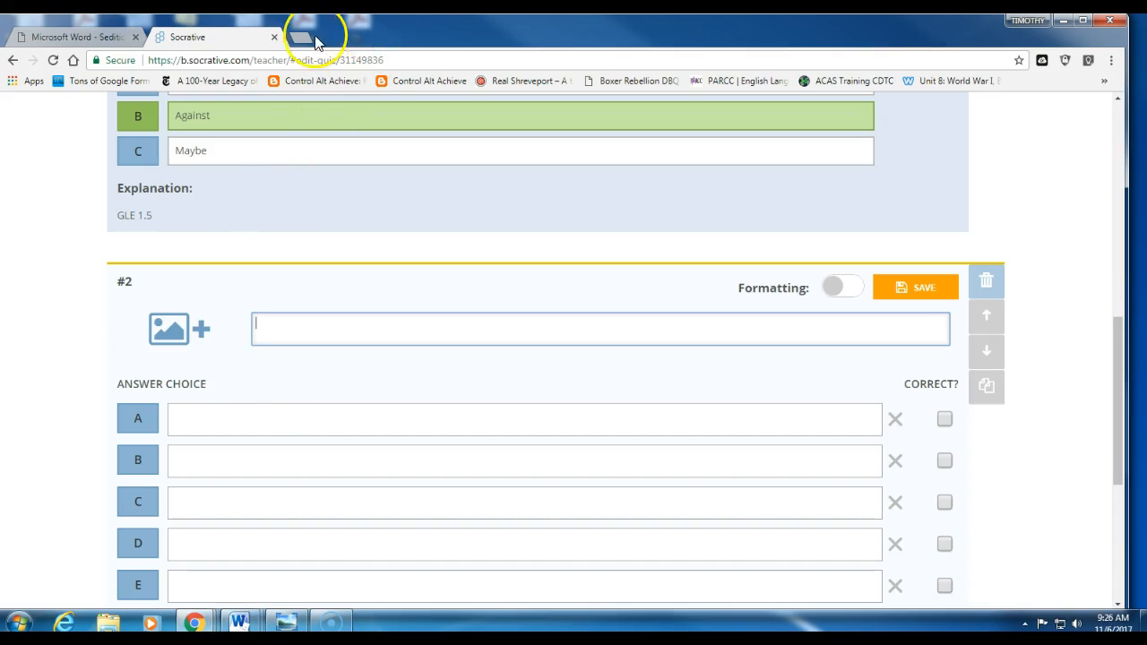
Step: Read through the Sedition in WWI Lesson Plan PDF documents A–D in Chrome
{"action": "left_click", "coordinate": [68, 38]}
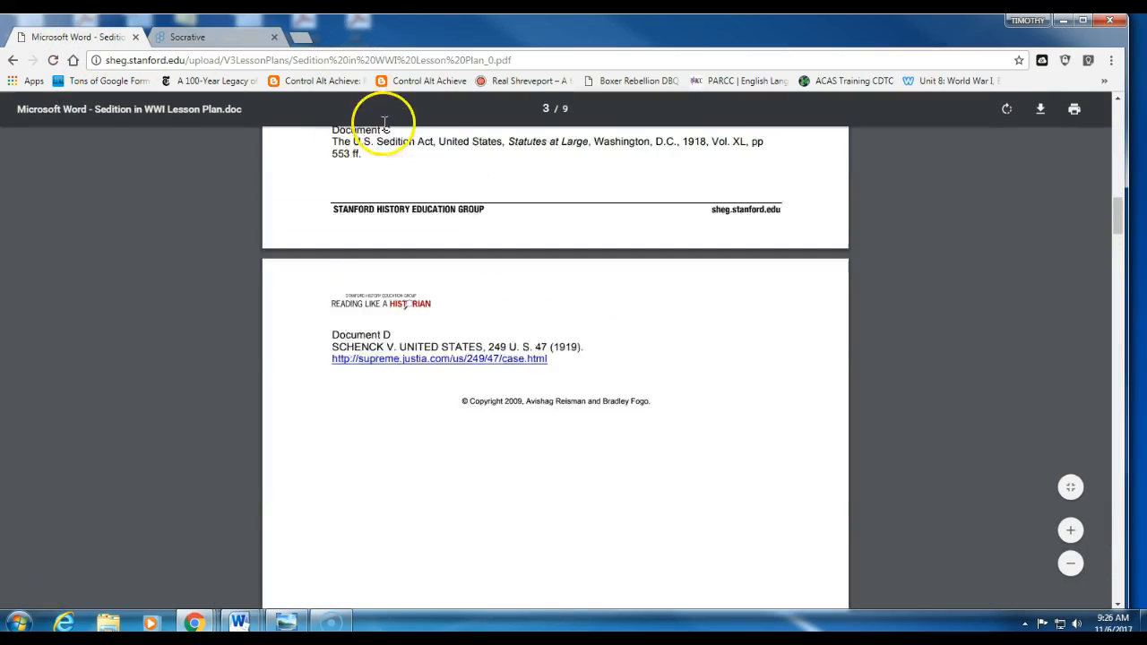
{"action": "left_click", "coordinate": [350, 63]}
{"action": "scroll", "coordinate": [760, 371], "scroll_direction": "up", "scroll_amount": 13}
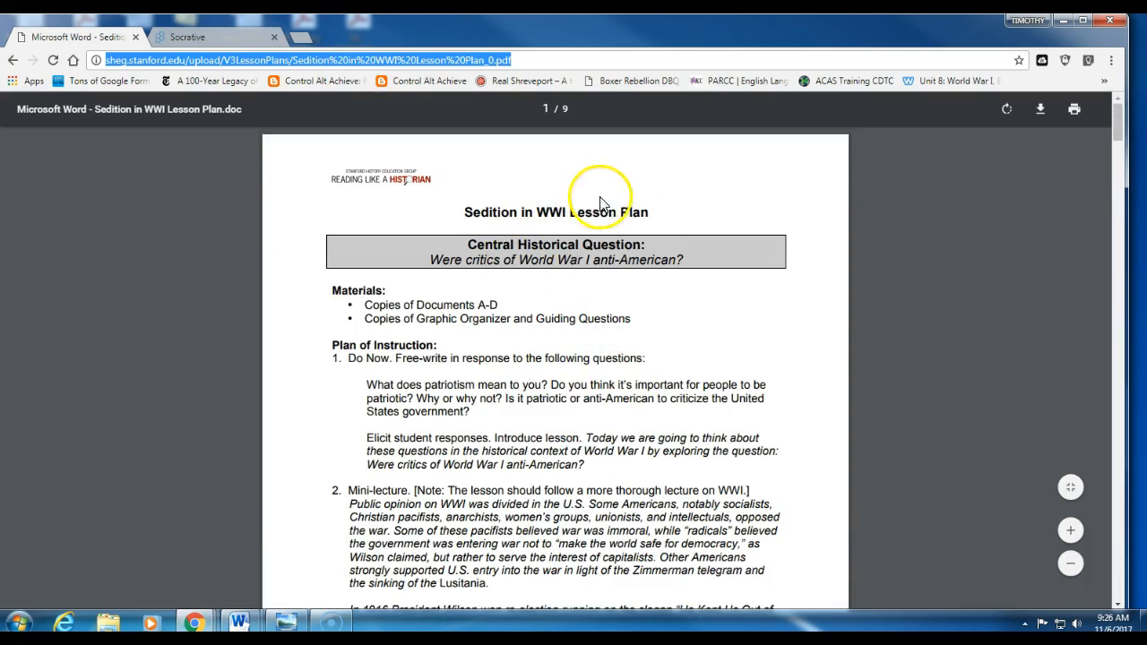
{"action": "scroll", "coordinate": [629, 341], "scroll_direction": "down", "scroll_amount": 3}
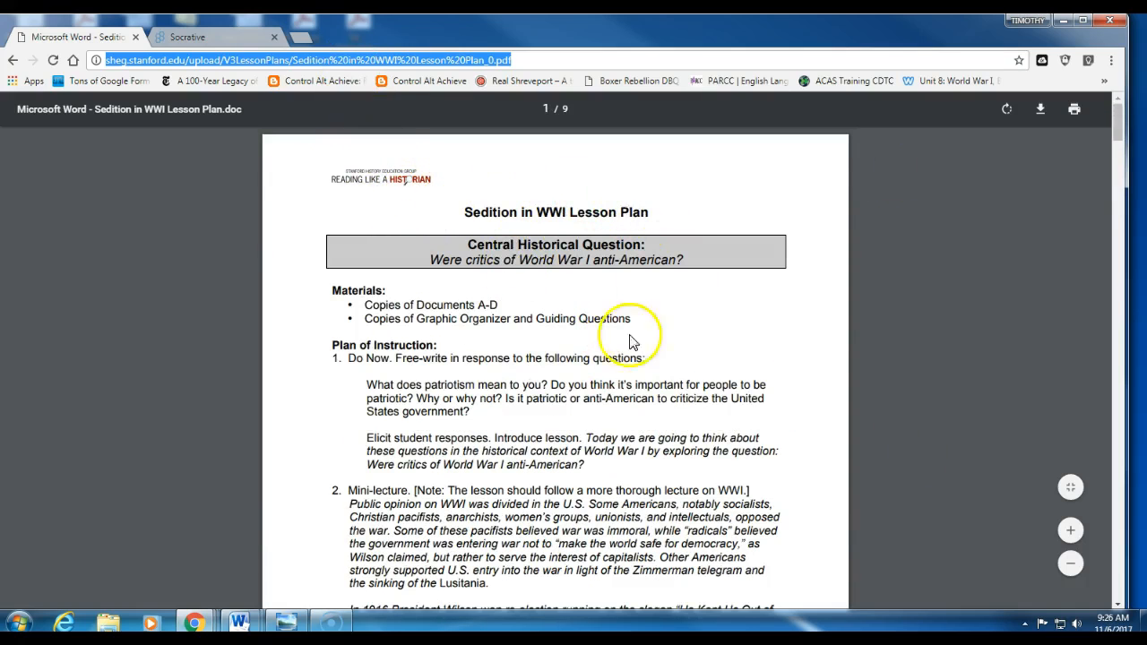
{"action": "scroll", "coordinate": [481, 304], "scroll_direction": "up", "scroll_amount": 3}
{"action": "scroll", "coordinate": [481, 307], "scroll_direction": "down", "scroll_amount": 15}
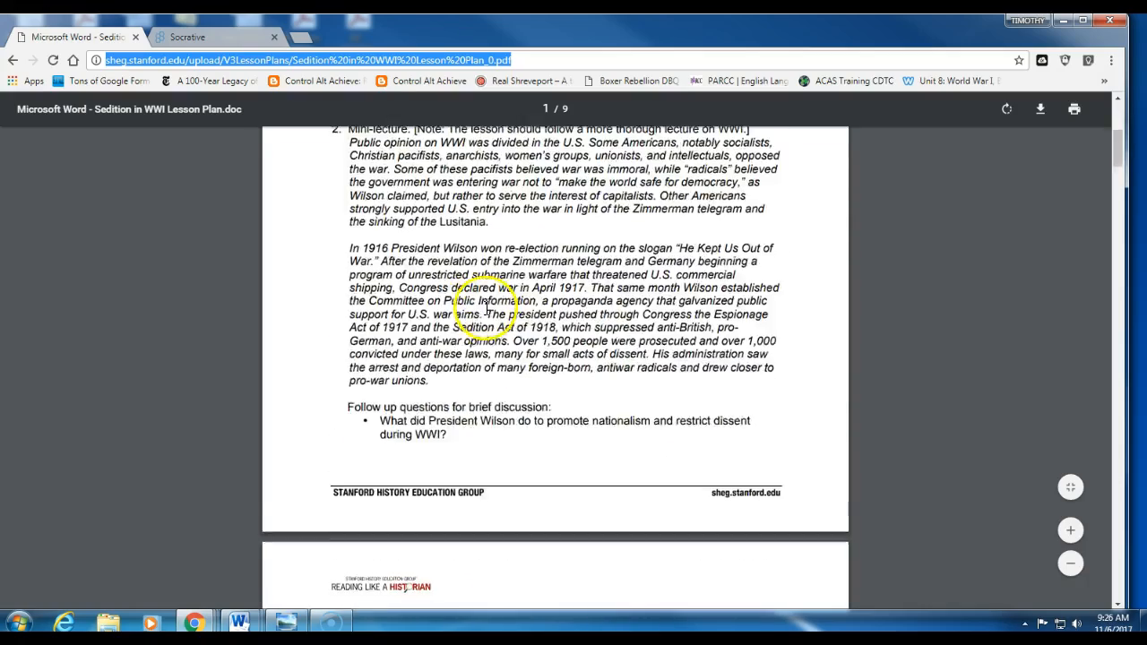
{"action": "scroll", "coordinate": [499, 311], "scroll_direction": "down", "scroll_amount": 8}
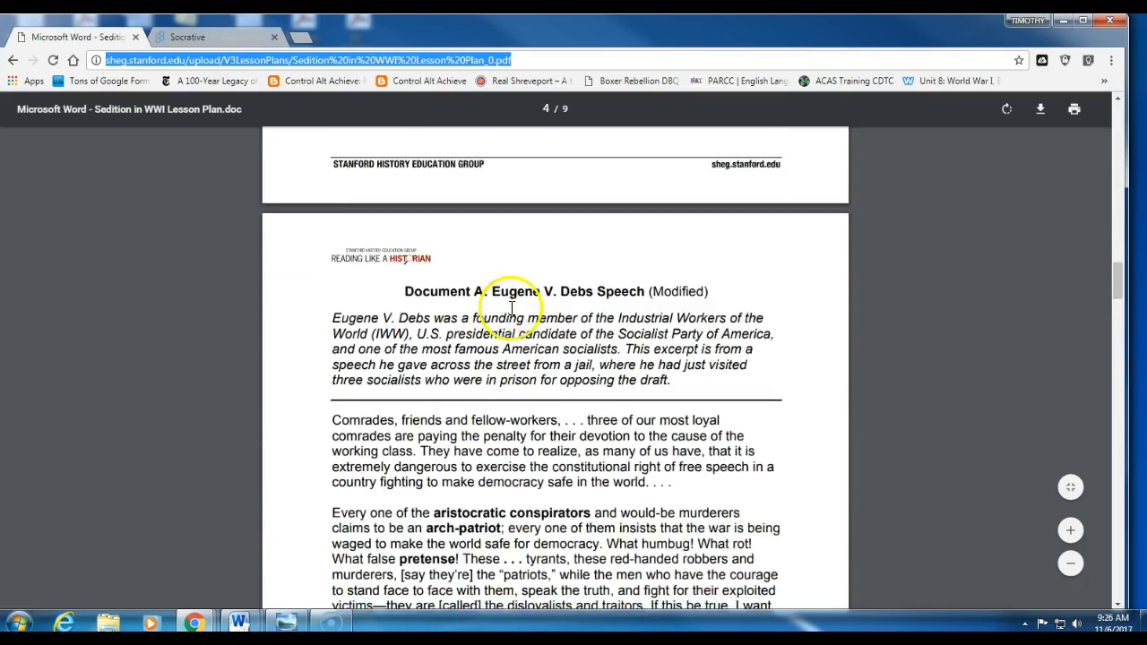
{"action": "scroll", "coordinate": [511, 358], "scroll_direction": "up", "scroll_amount": 3}
{"action": "scroll", "coordinate": [439, 299], "scroll_direction": "down", "scroll_amount": 14}
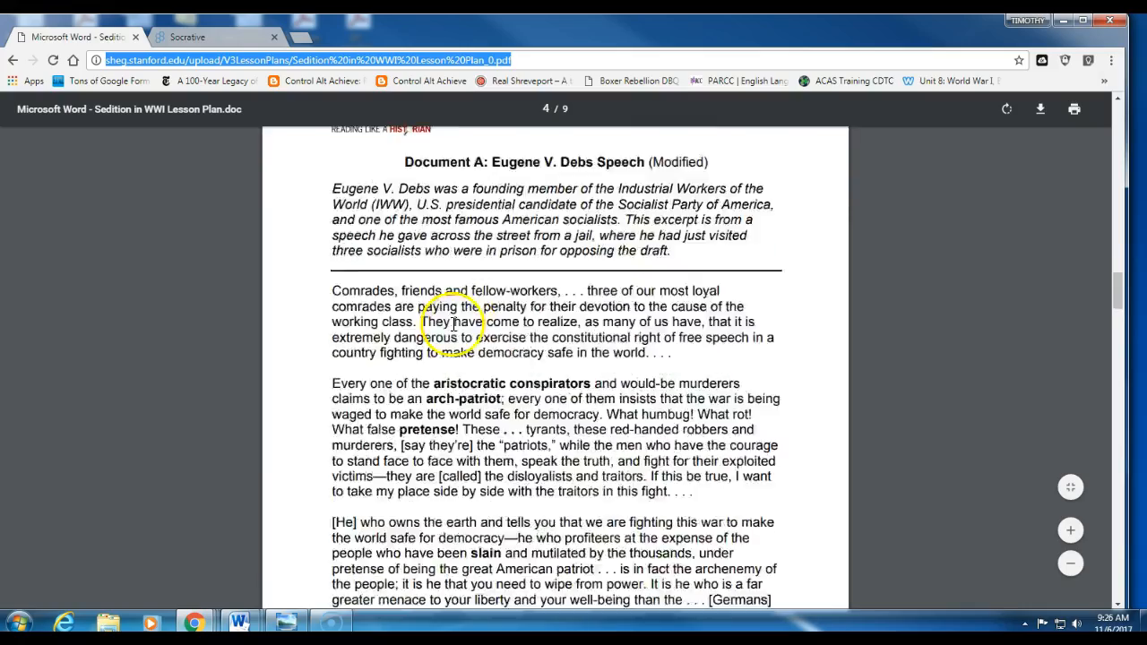
{"action": "left_click", "coordinate": [190, 36]}
Step: Review the quiz editor and select the US.4.1 standard code
{"action": "scroll", "coordinate": [546, 397], "scroll_direction": "down", "scroll_amount": 3}
{"action": "scroll", "coordinate": [548, 398], "scroll_direction": "up", "scroll_amount": 2}
{"action": "scroll", "coordinate": [550, 398], "scroll_direction": "up", "scroll_amount": 10}
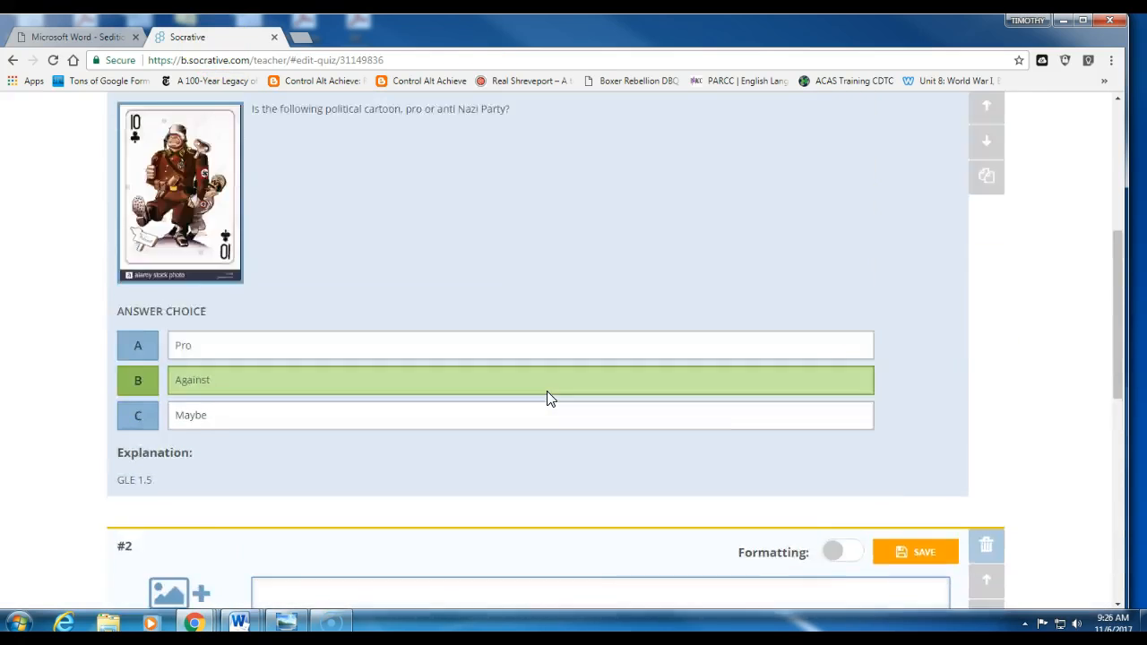
{"action": "left_click_drag", "start_coordinate": [157, 387], "coordinate": [113, 377]}
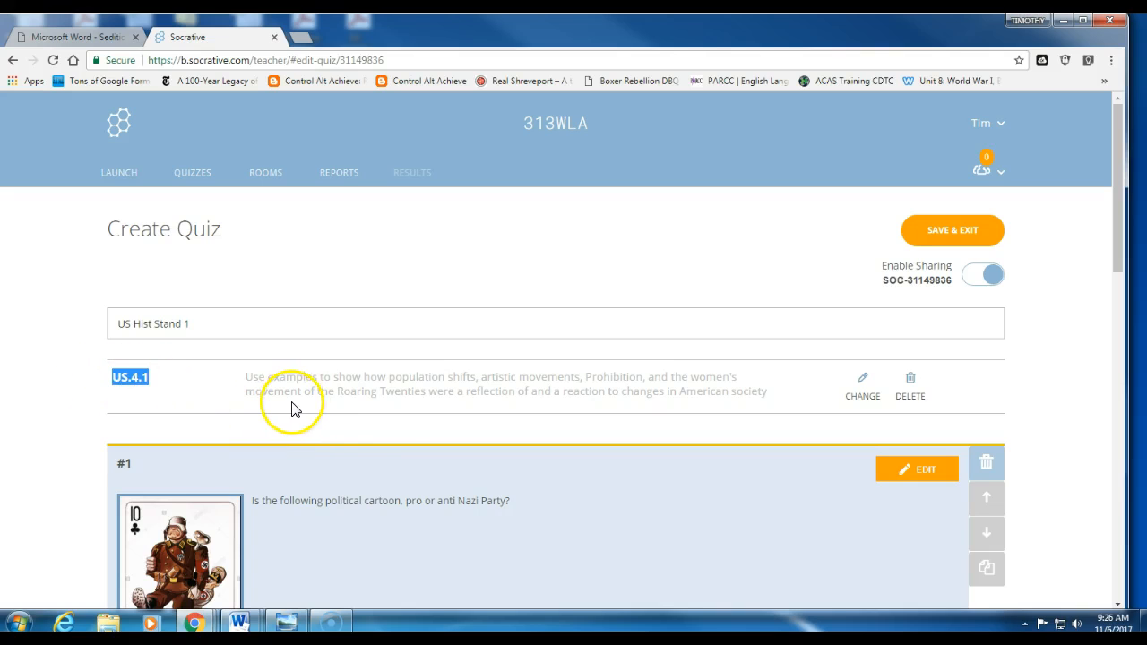
{"action": "scroll", "coordinate": [379, 437], "scroll_direction": "down", "scroll_amount": 2}
{"action": "scroll", "coordinate": [386, 439], "scroll_direction": "up", "scroll_amount": 2}
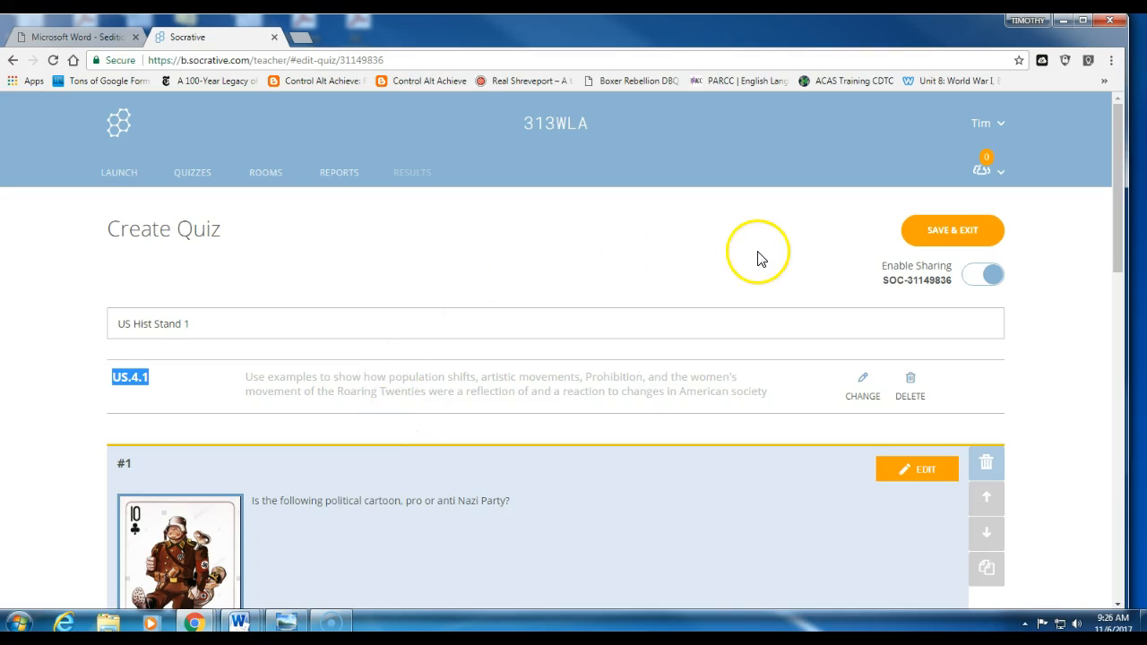
{"action": "scroll", "coordinate": [686, 248], "scroll_direction": "down", "scroll_amount": 7}
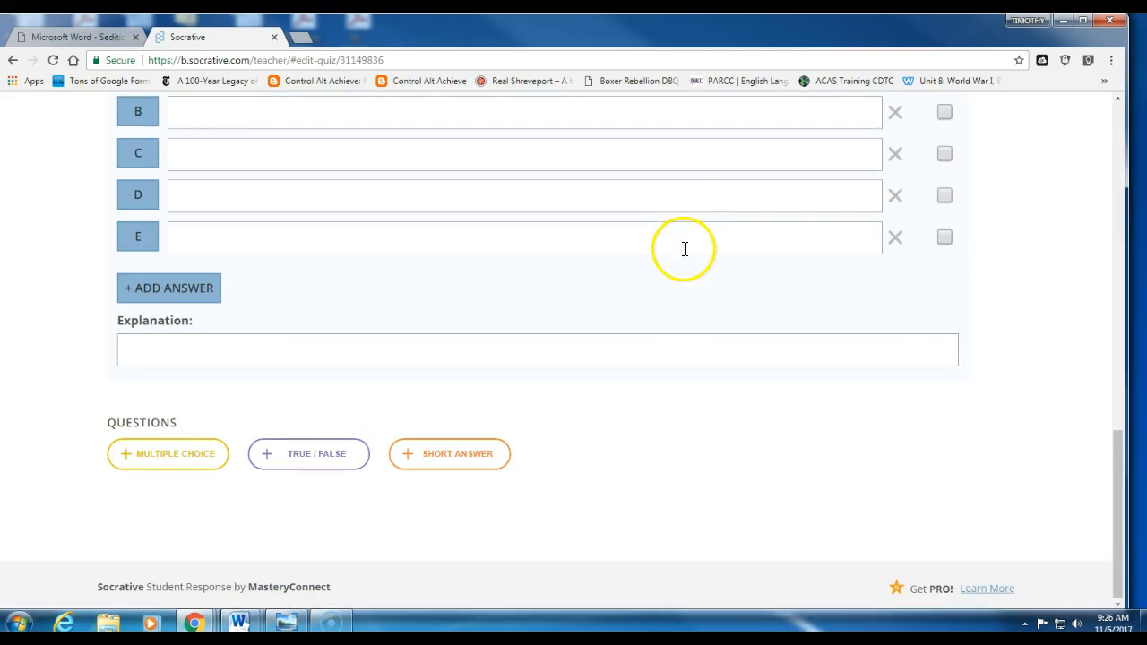
{"action": "scroll", "coordinate": [681, 242], "scroll_direction": "up", "scroll_amount": 4}
{"action": "scroll", "coordinate": [680, 231], "scroll_direction": "up", "scroll_amount": 3}
Step: Attempt to launch the quiz, dismiss the Oops warning, and return to Quizzes
{"action": "left_click", "coordinate": [115, 180]}
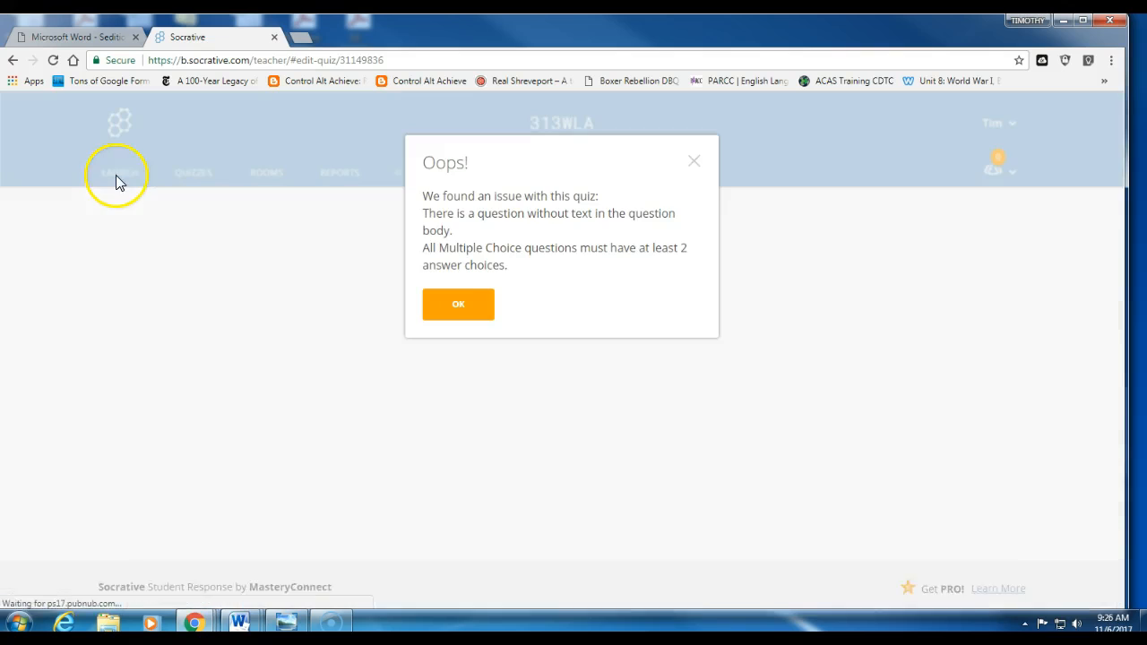
{"action": "left_click", "coordinate": [694, 162]}
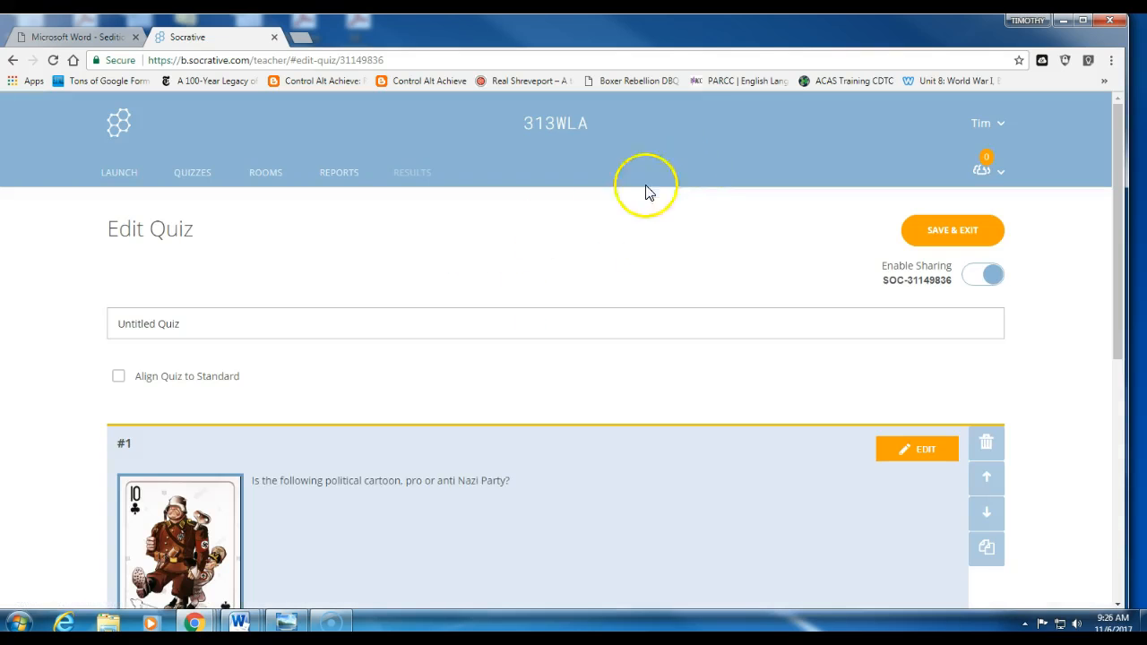
{"action": "left_click", "coordinate": [198, 176]}
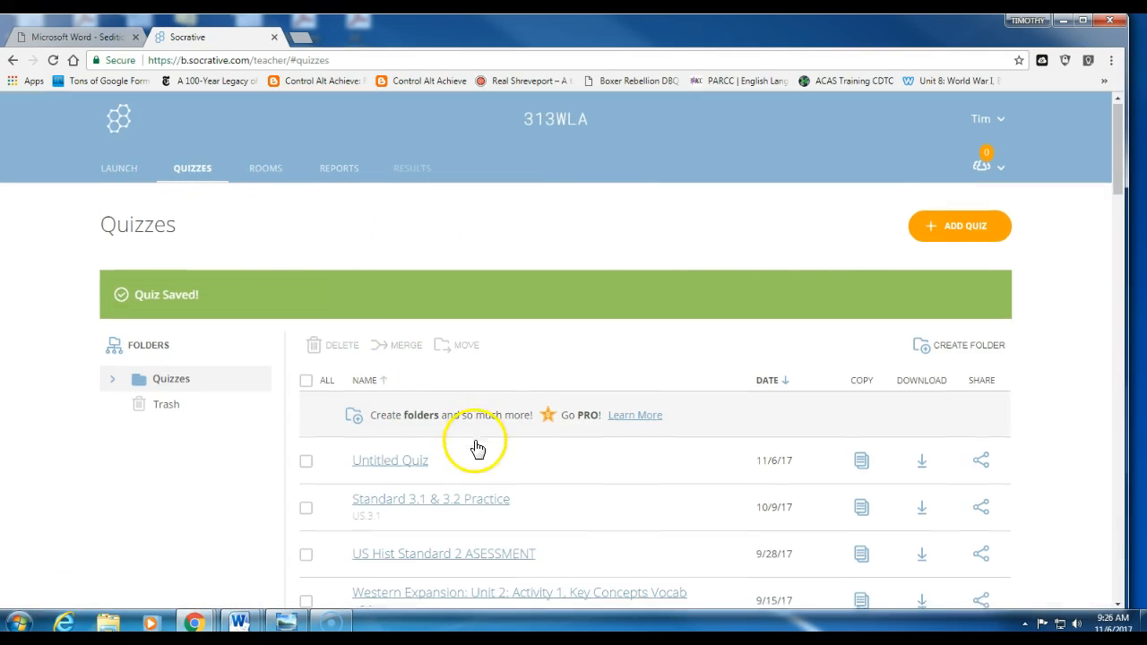
Step: Open the Standard 3.1 & 3.2 Practice quiz and scroll through its questions and answers
{"action": "scroll", "coordinate": [511, 475], "scroll_direction": "down", "scroll_amount": 1}
{"action": "scroll", "coordinate": [551, 495], "scroll_direction": "down", "scroll_amount": 1}
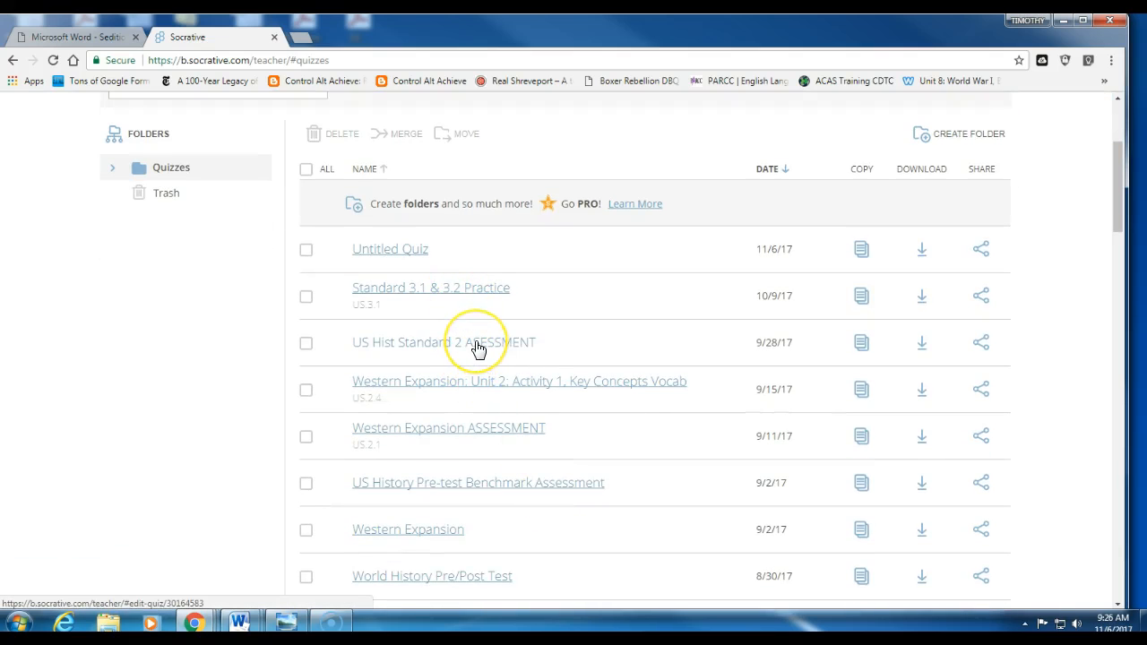
{"action": "left_click", "coordinate": [455, 297]}
{"action": "scroll", "coordinate": [466, 336], "scroll_direction": "down", "scroll_amount": 3}
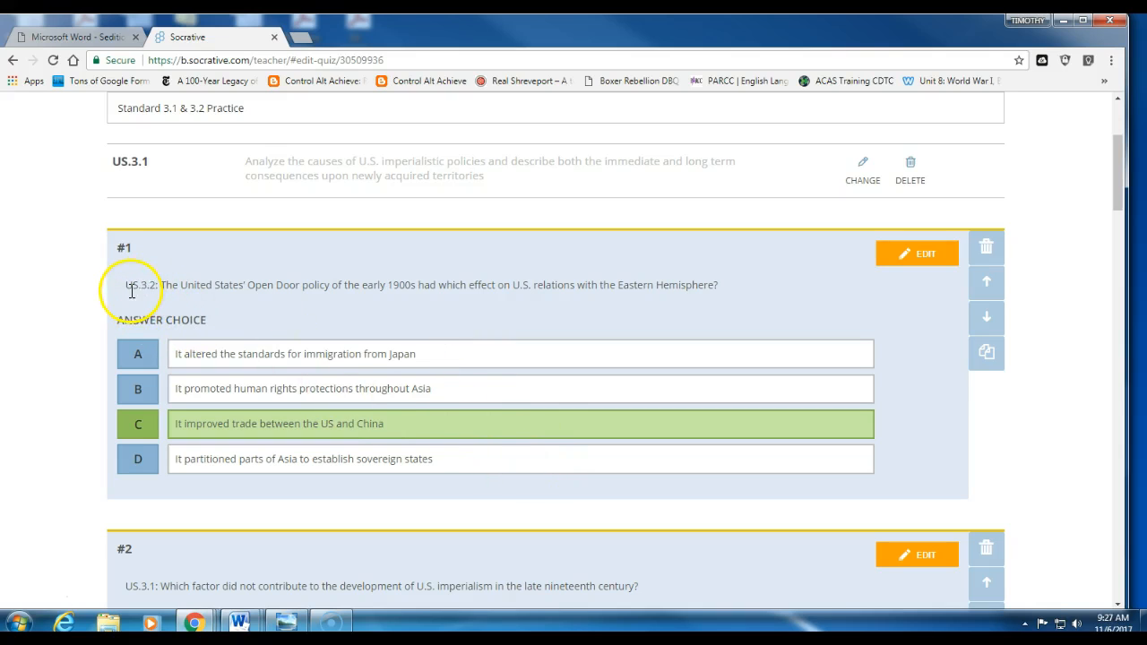
{"action": "scroll", "coordinate": [375, 307], "scroll_direction": "down", "scroll_amount": 9}
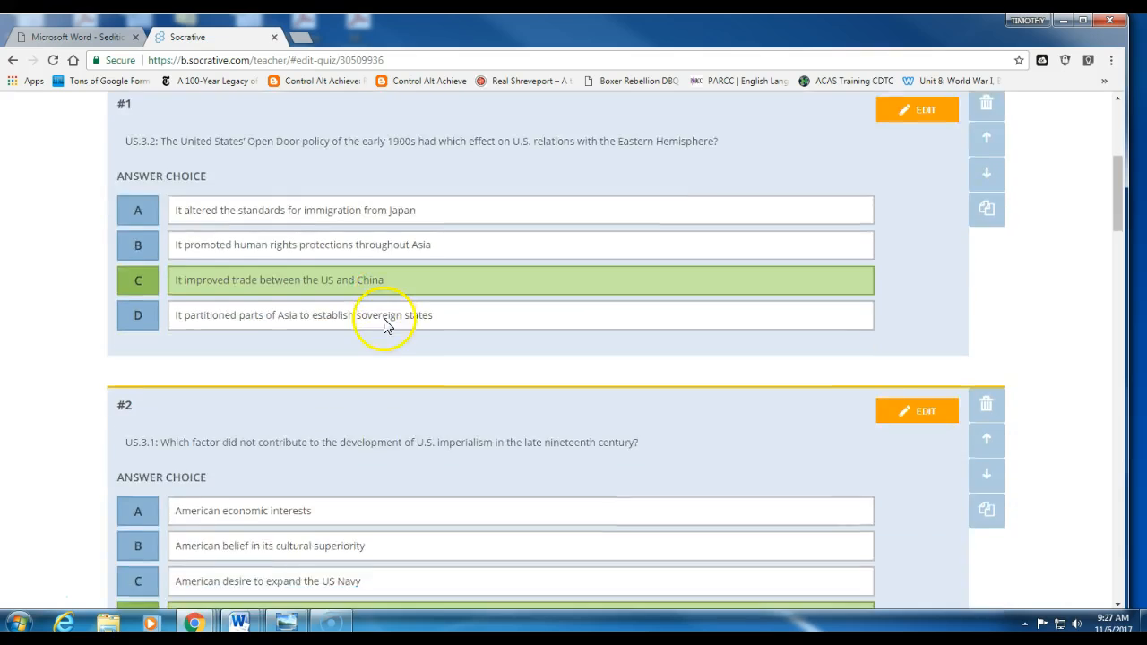
{"action": "scroll", "coordinate": [330, 448], "scroll_direction": "down", "scroll_amount": 6}
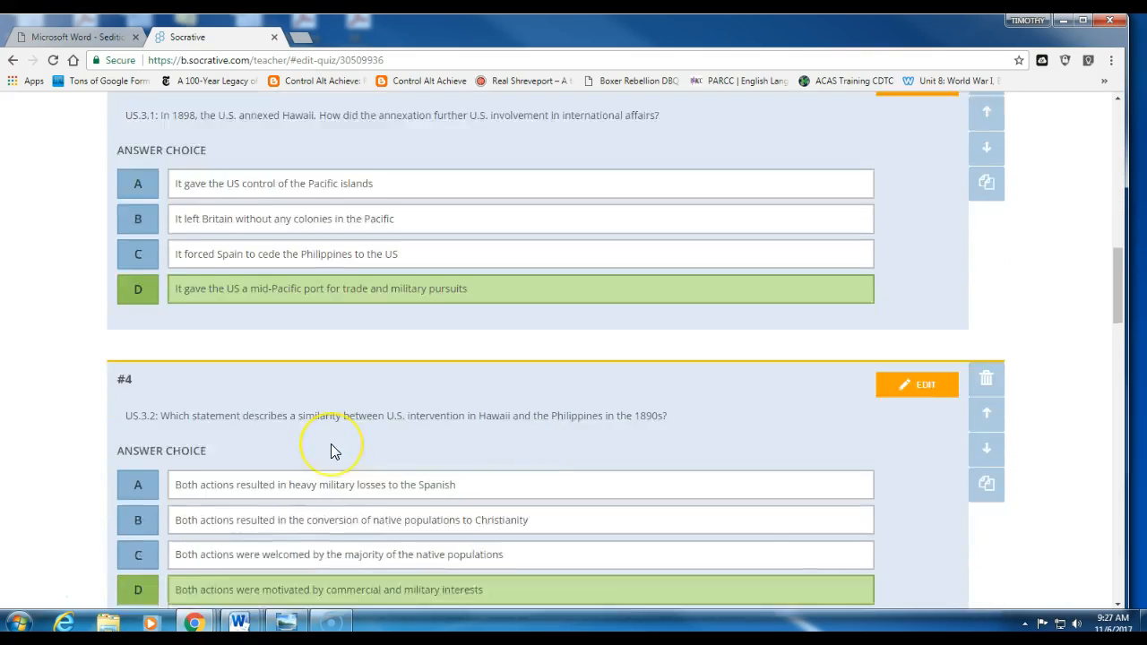
{"action": "scroll", "coordinate": [331, 448], "scroll_direction": "up", "scroll_amount": 6}
{"action": "scroll", "coordinate": [355, 438], "scroll_direction": "up", "scroll_amount": 12}
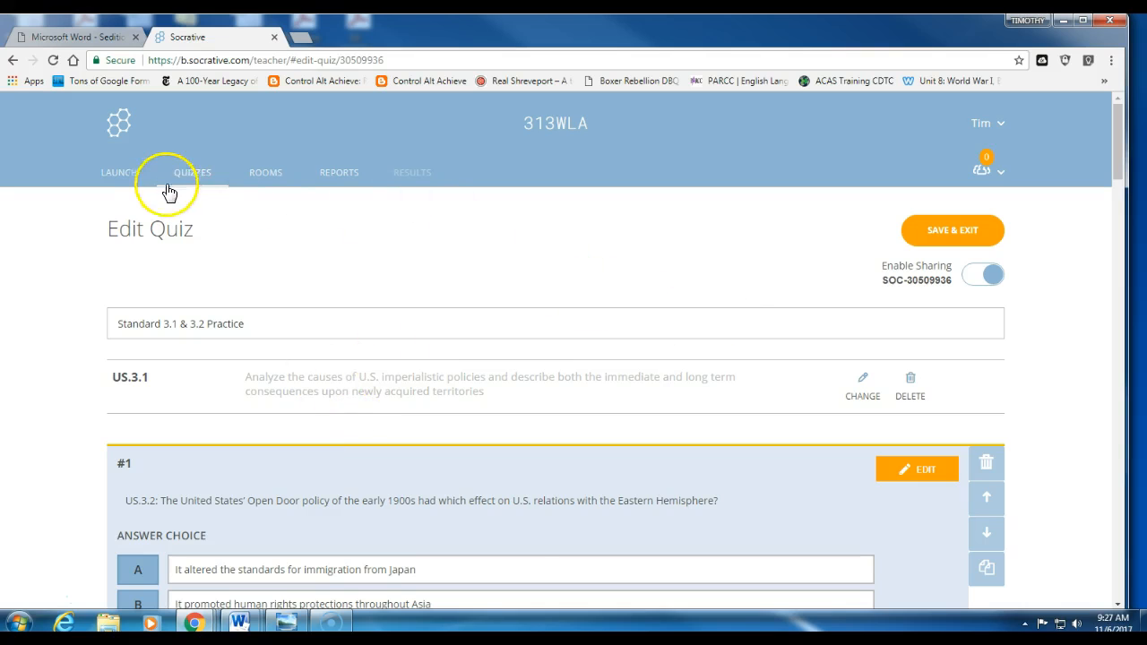
Step: Launch a quiz activity using the Standard 3.1 & 3.2 Practice quiz
{"action": "left_click", "coordinate": [127, 177]}
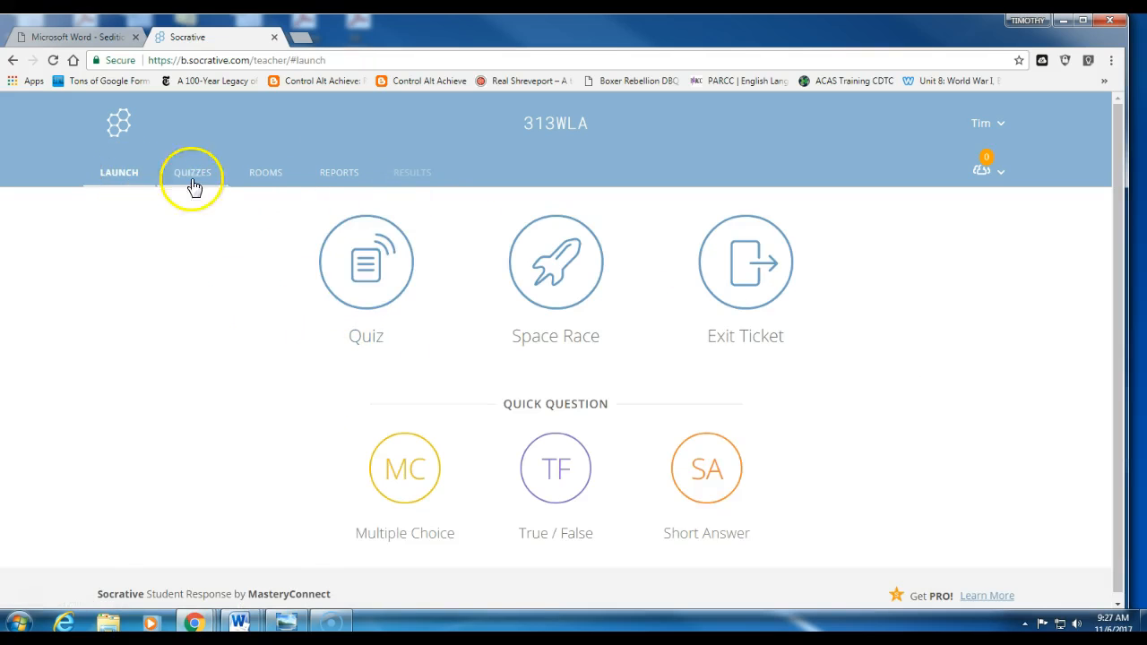
{"action": "left_click", "coordinate": [365, 261]}
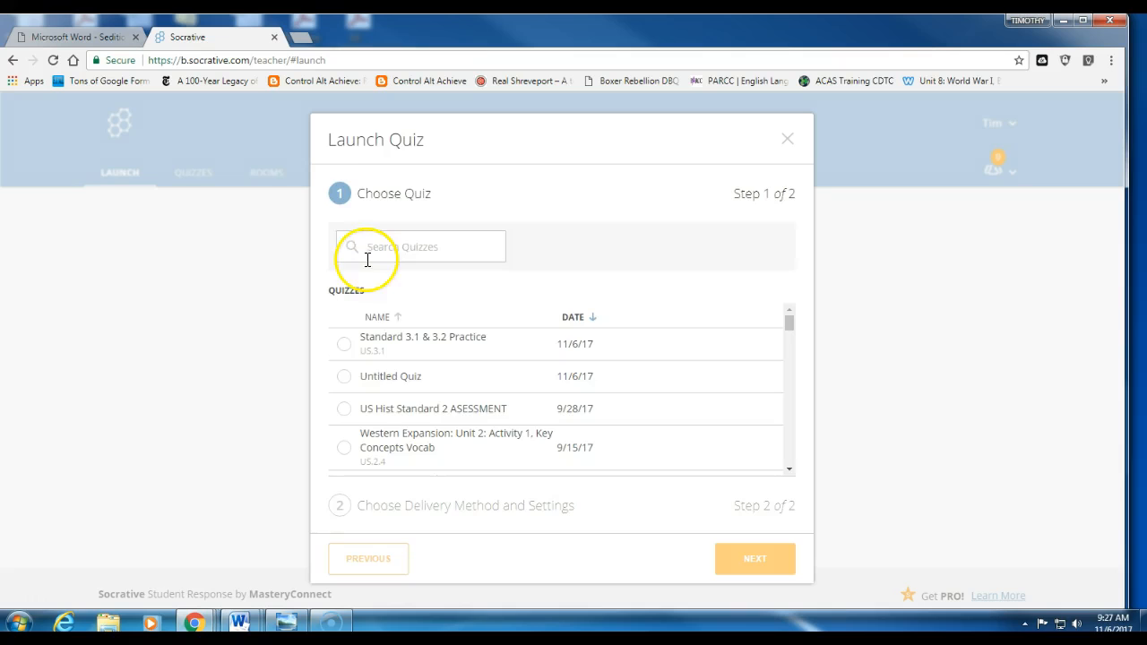
{"action": "left_click", "coordinate": [343, 346]}
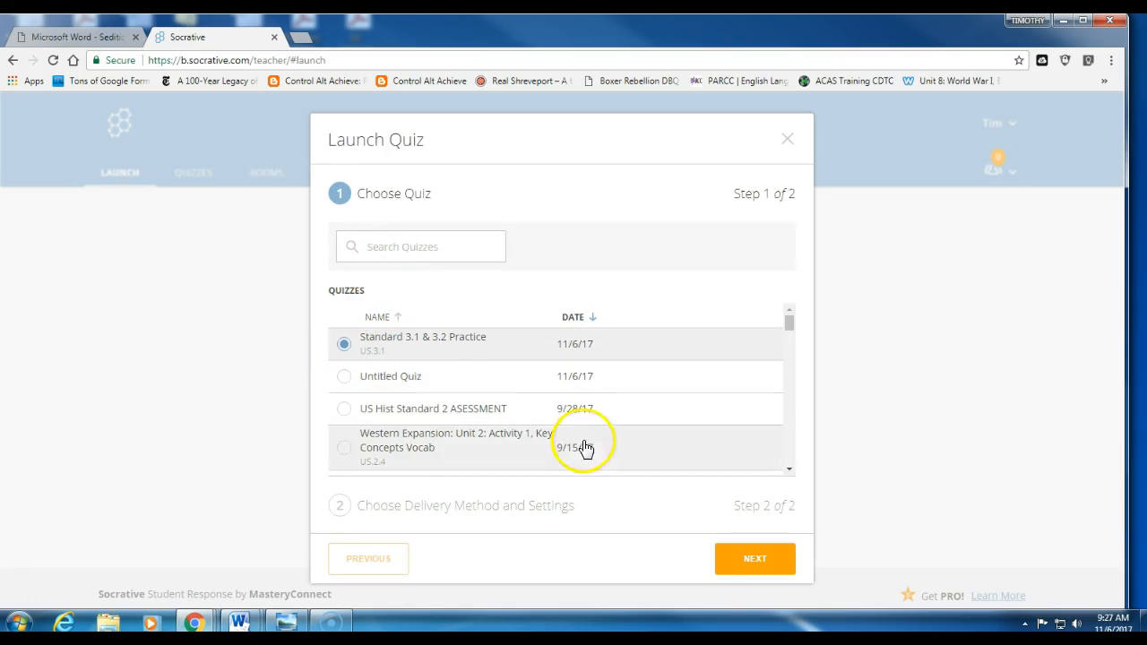
{"action": "left_click", "coordinate": [751, 558]}
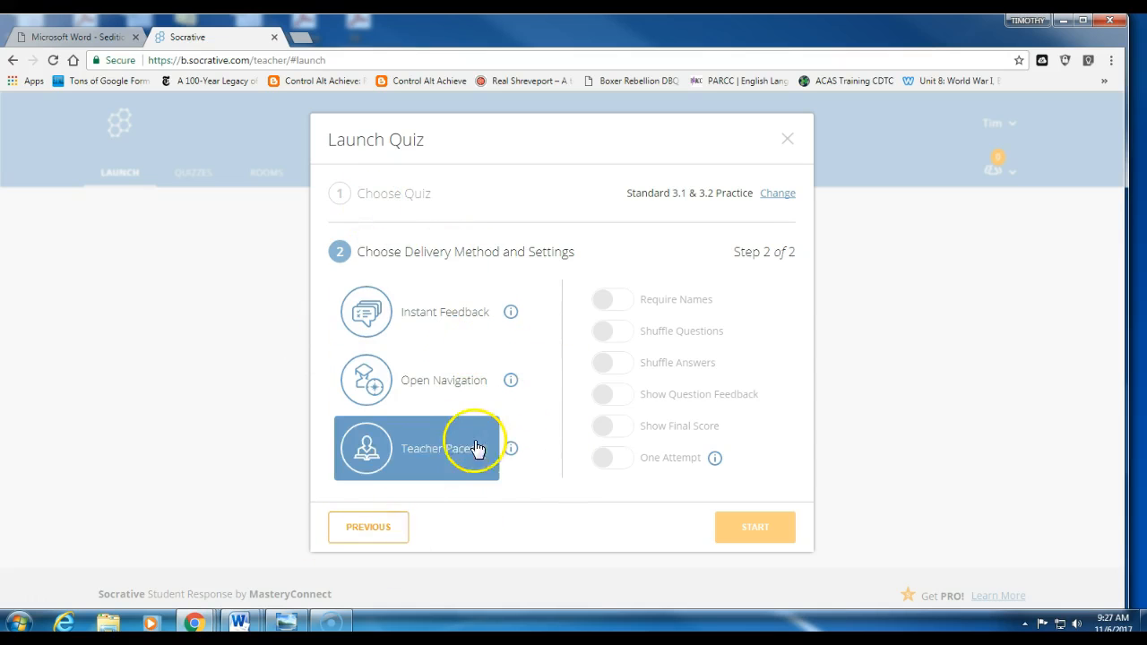
Step: Choose Open Navigation, enable question shuffling and final score display, and start the quiz
{"action": "left_click", "coordinate": [365, 372]}
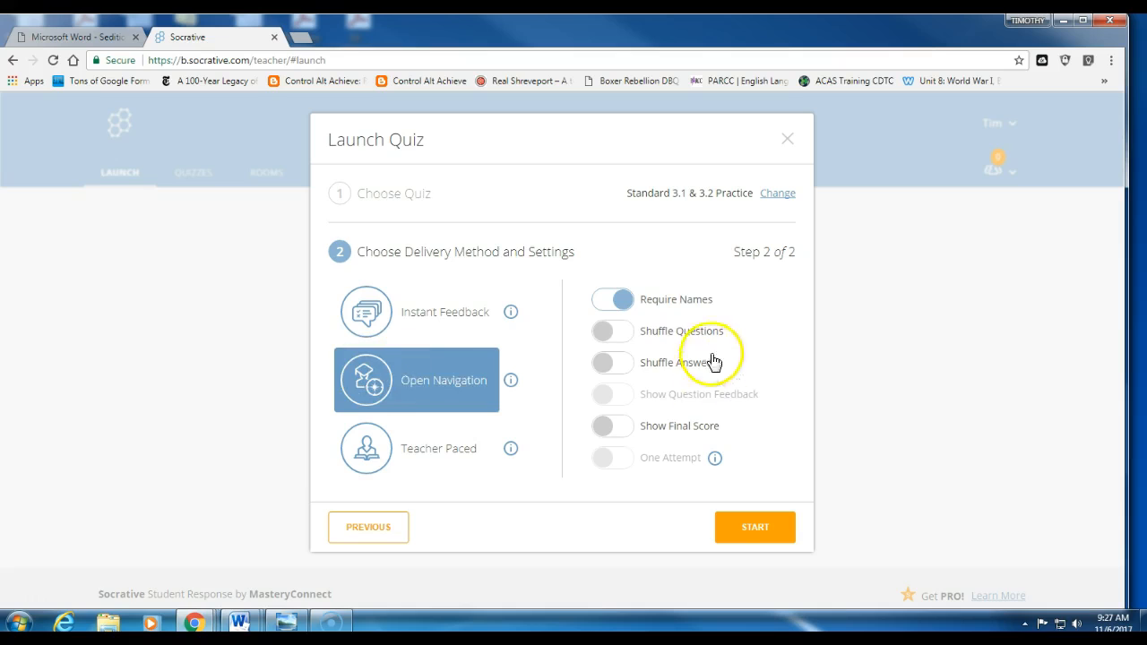
{"action": "left_click", "coordinate": [604, 333]}
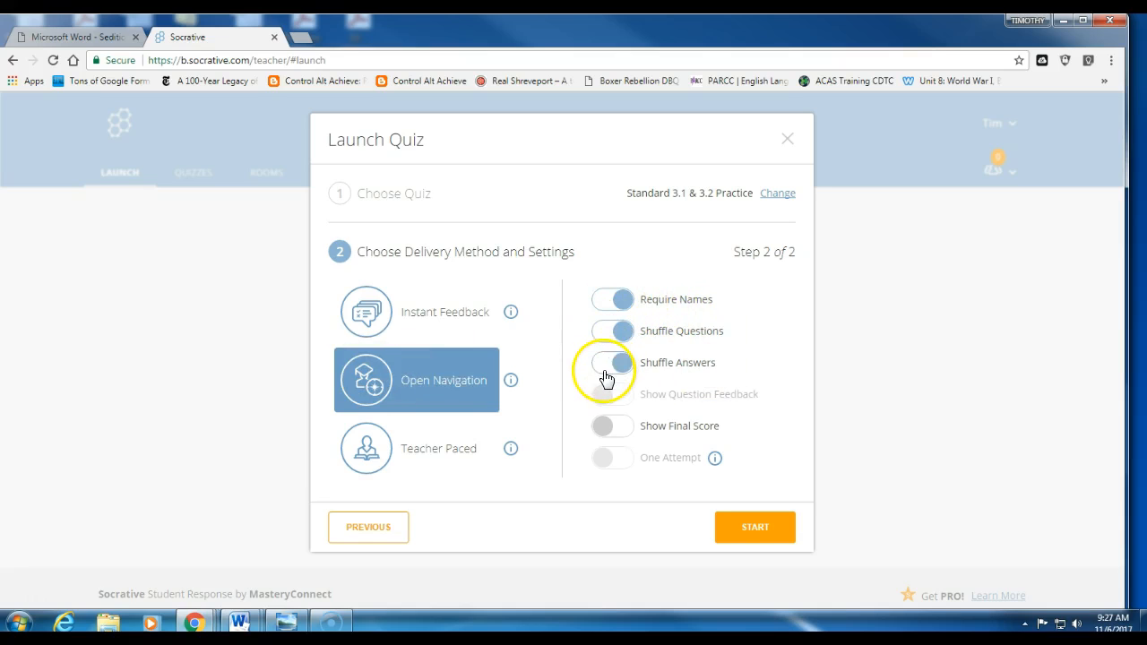
{"action": "left_click", "coordinate": [604, 428]}
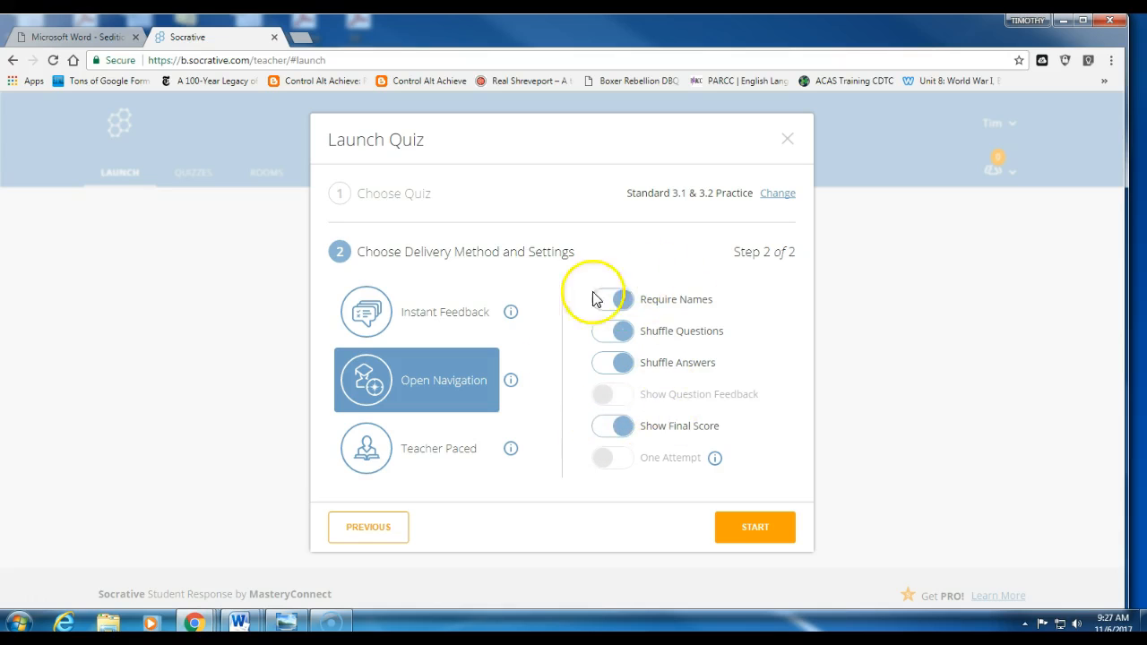
{"action": "left_click", "coordinate": [756, 531]}
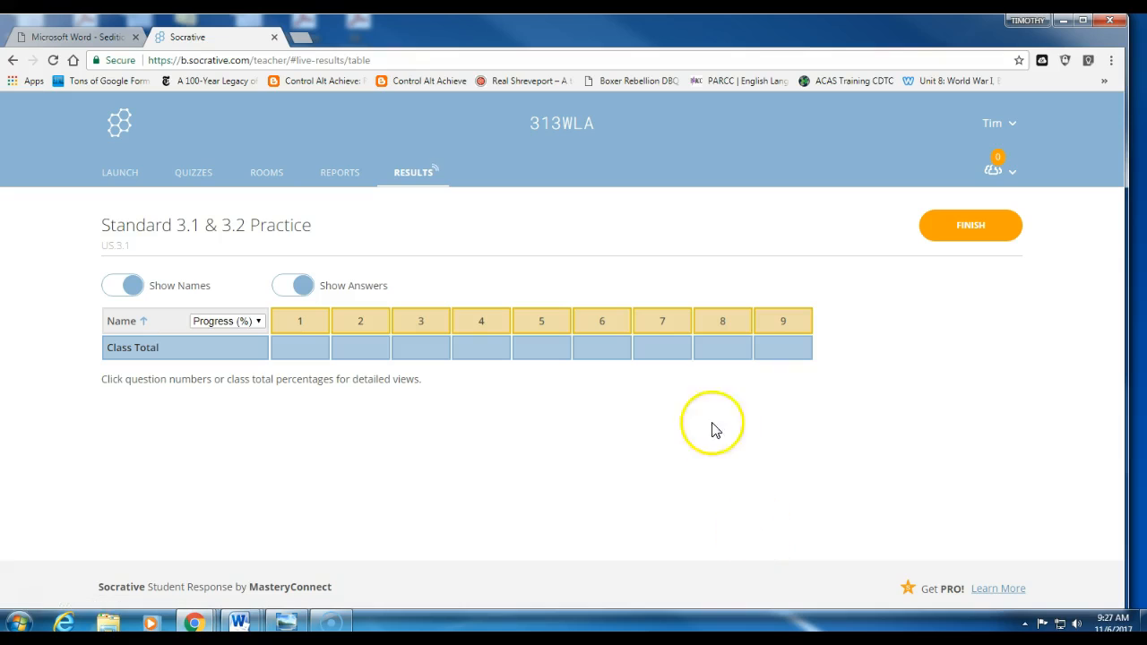
Step: Review question 1's live results, then finish the quiz and view its Nov 06 2017 results chart
{"action": "left_click", "coordinate": [258, 322]}
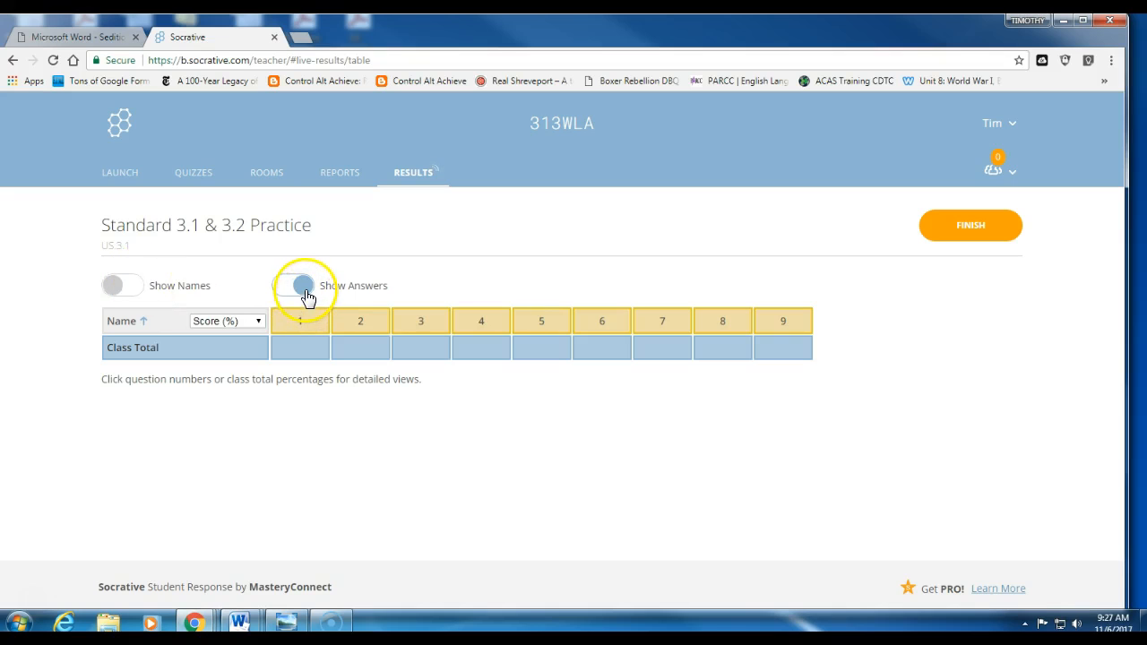
{"action": "left_click", "coordinate": [299, 319]}
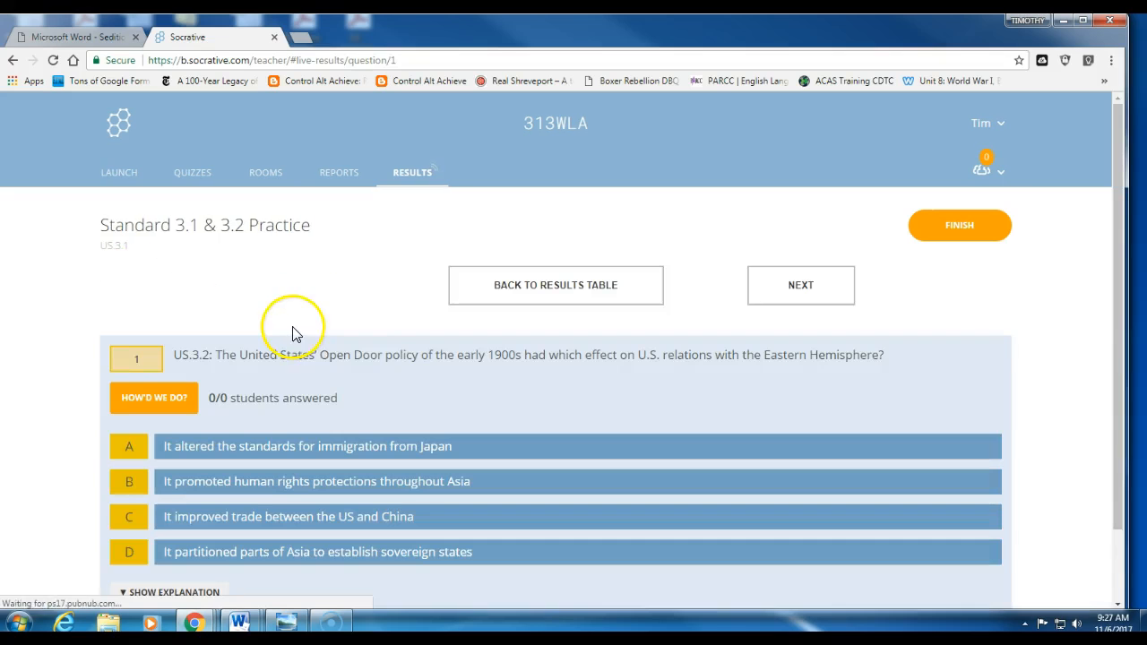
{"action": "scroll", "coordinate": [381, 404], "scroll_direction": "down", "scroll_amount": 1}
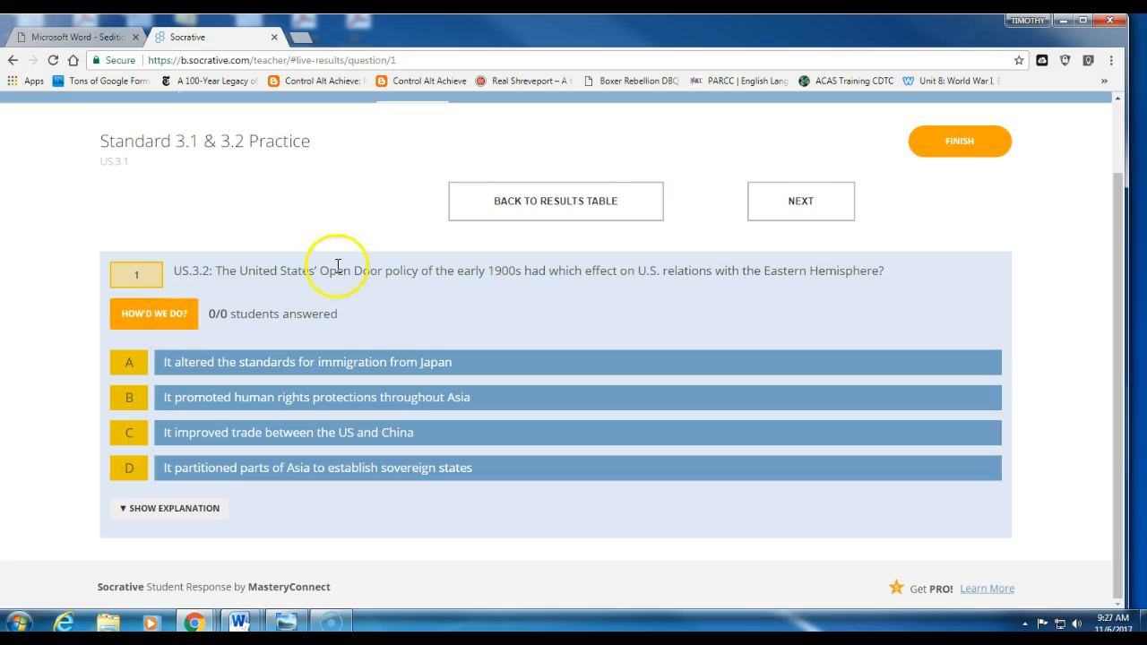
{"action": "left_click", "coordinate": [526, 205]}
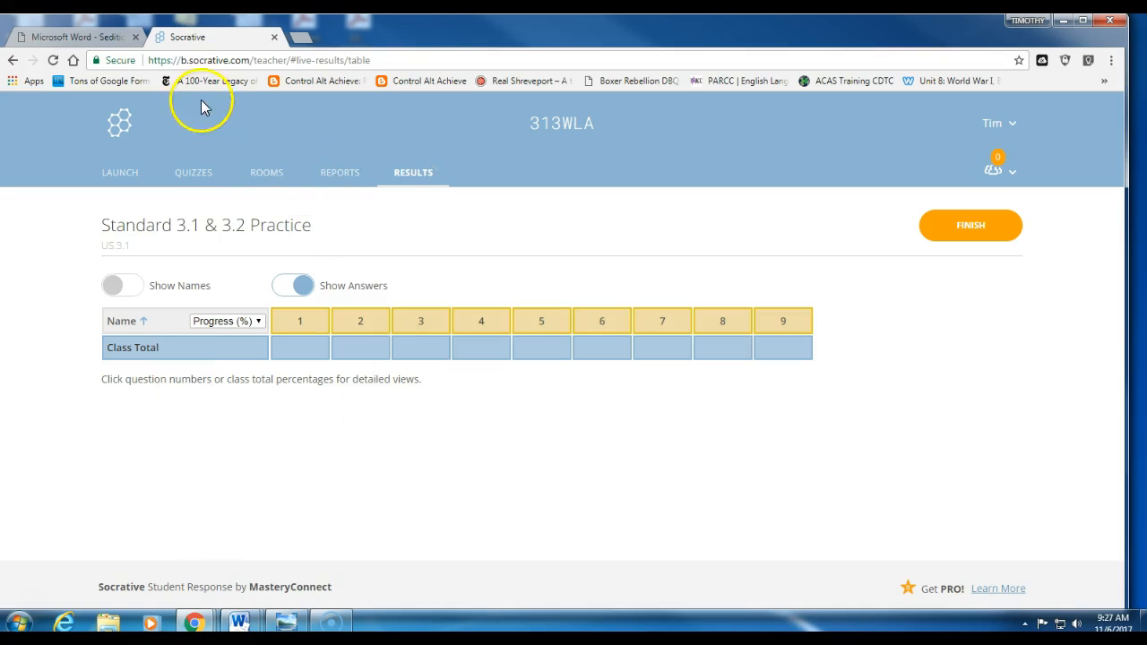
{"action": "left_click", "coordinate": [965, 227]}
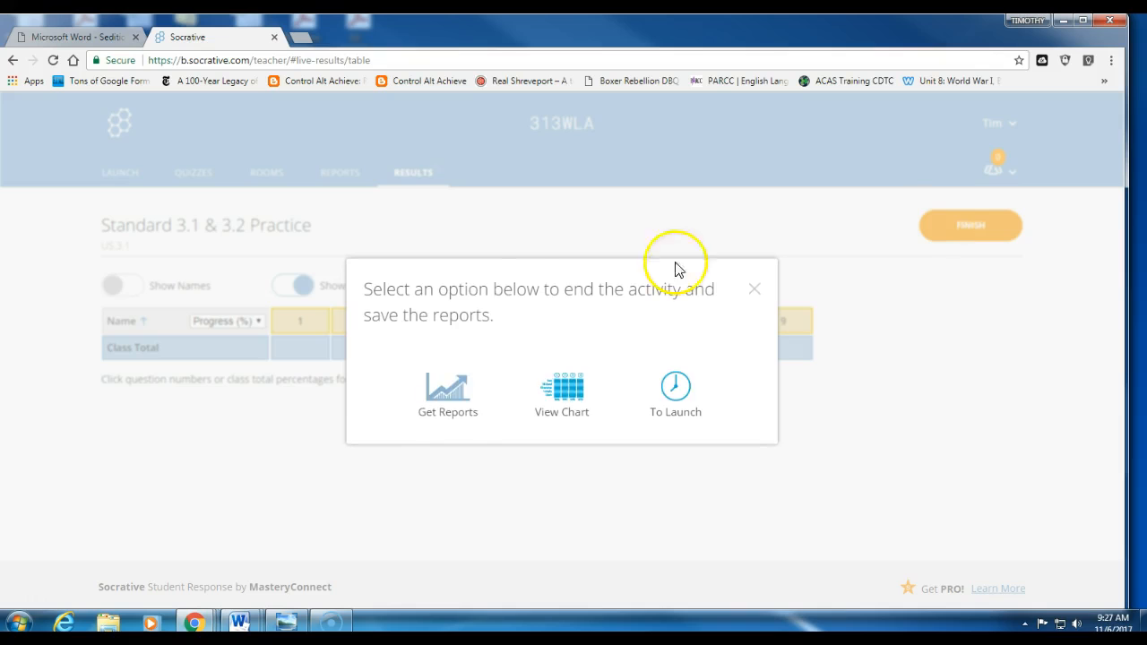
{"action": "left_click", "coordinate": [569, 392]}
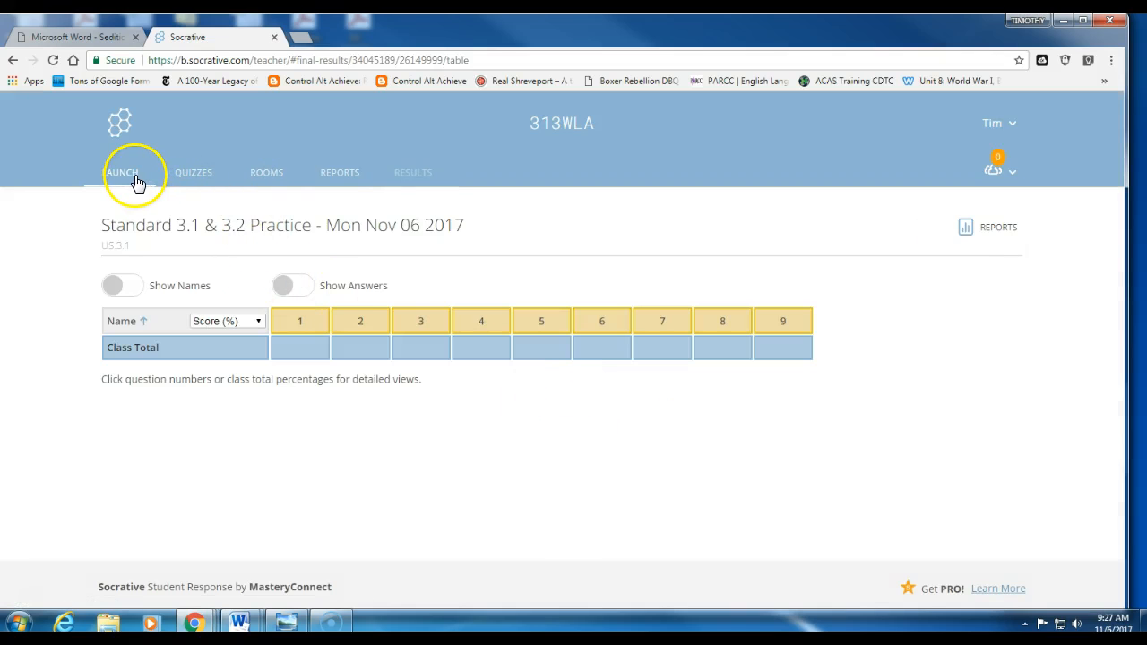
Step: Open the earlier Oct 09 2017 Standard 3.1 & 3.2 Practice report as a results chart
{"action": "left_click", "coordinate": [356, 175]}
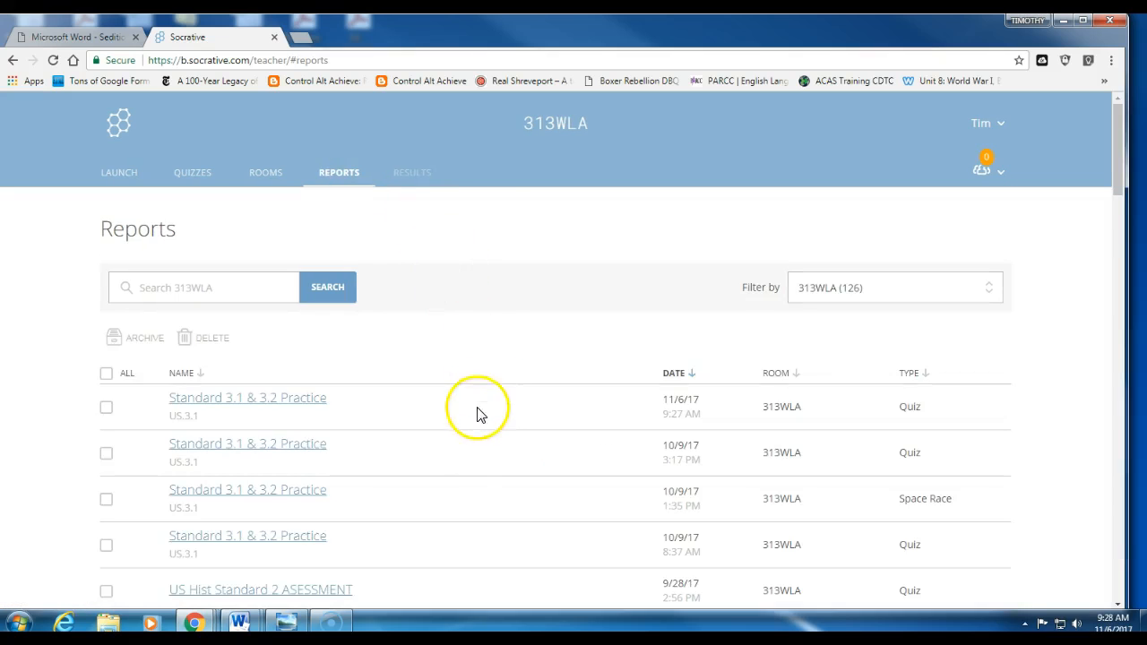
{"action": "scroll", "coordinate": [475, 415], "scroll_direction": "down", "scroll_amount": 1}
{"action": "left_click", "coordinate": [287, 383]}
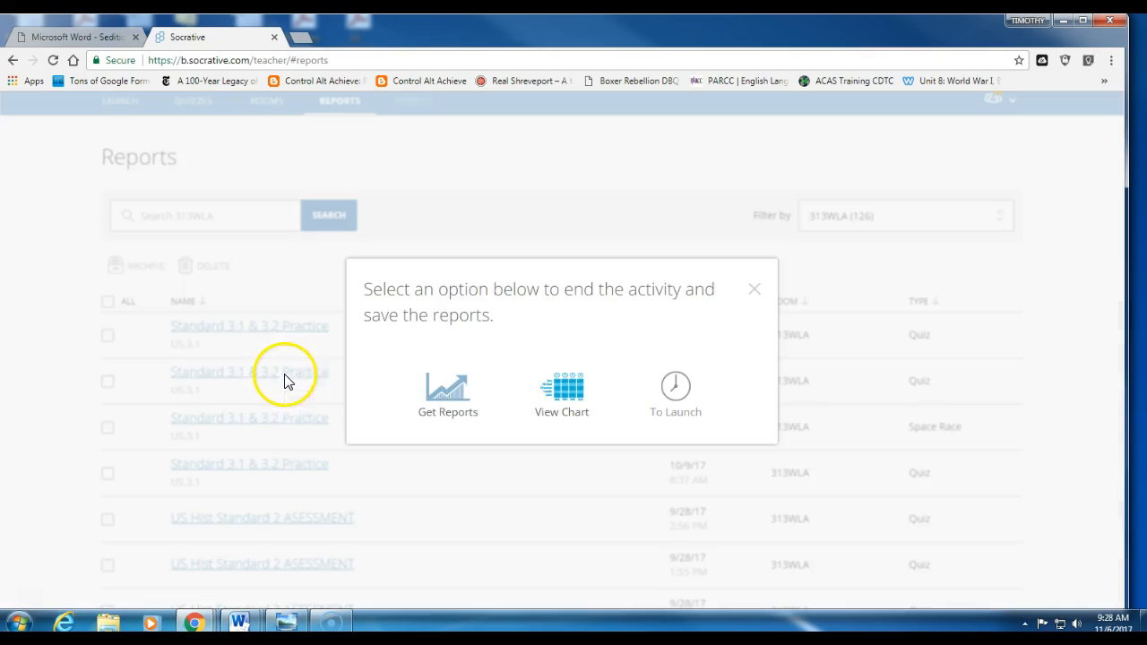
{"action": "left_click", "coordinate": [580, 410]}
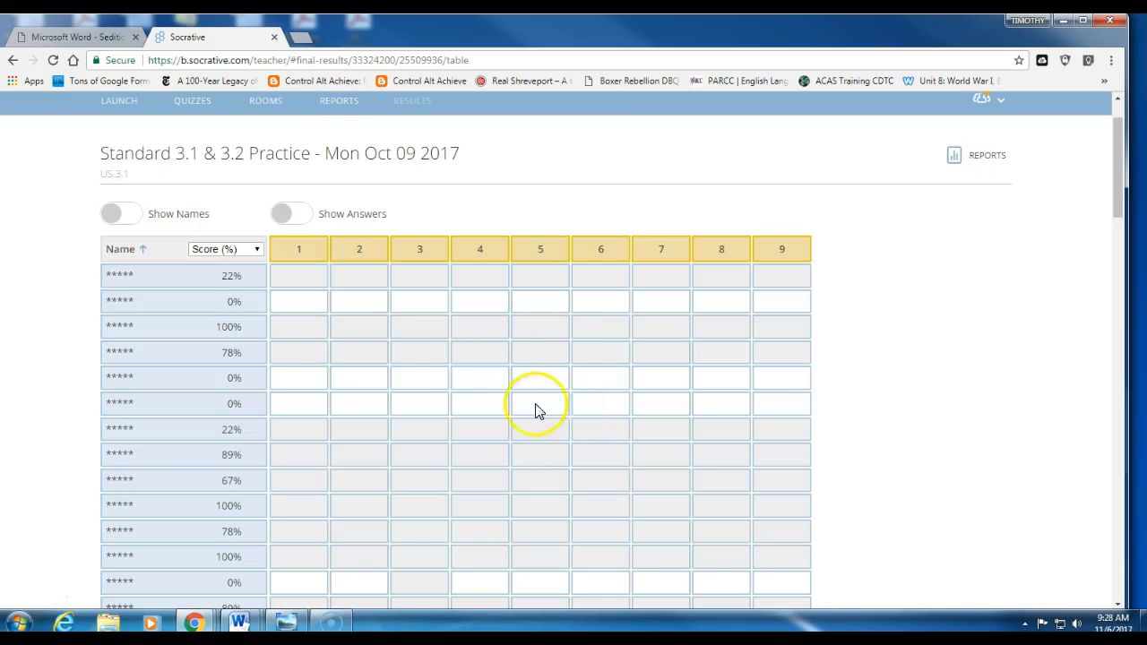
Step: Turn on Show Answers and scroll through every student's answers and the per-question totals
{"action": "left_click", "coordinate": [281, 218]}
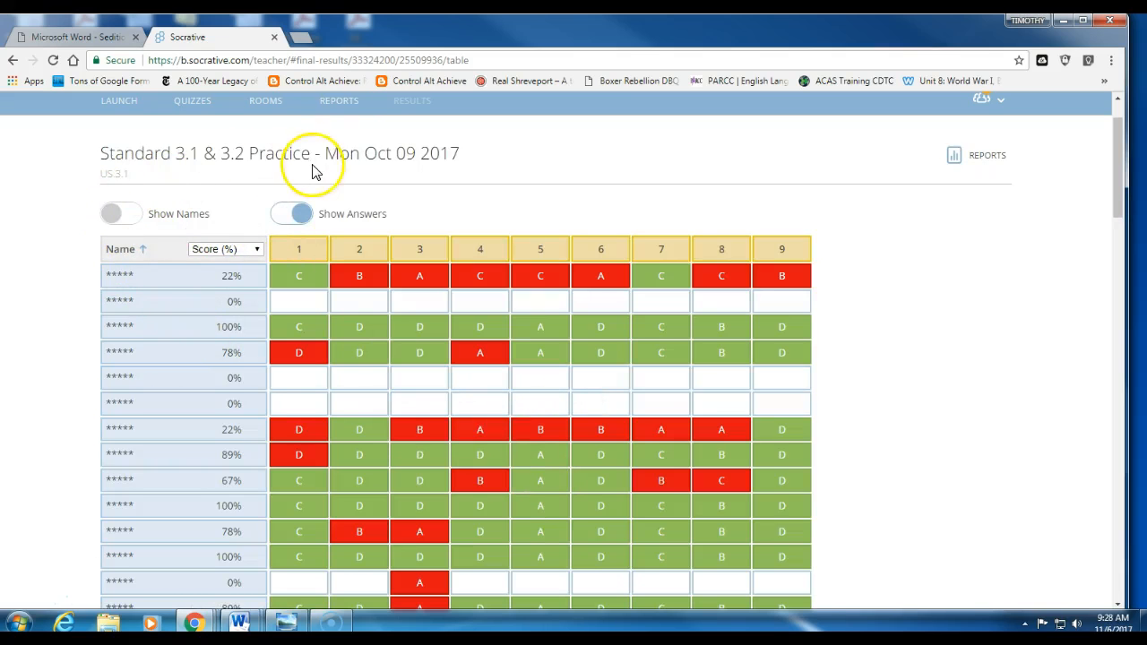
{"action": "scroll", "coordinate": [703, 443], "scroll_direction": "down", "scroll_amount": 5}
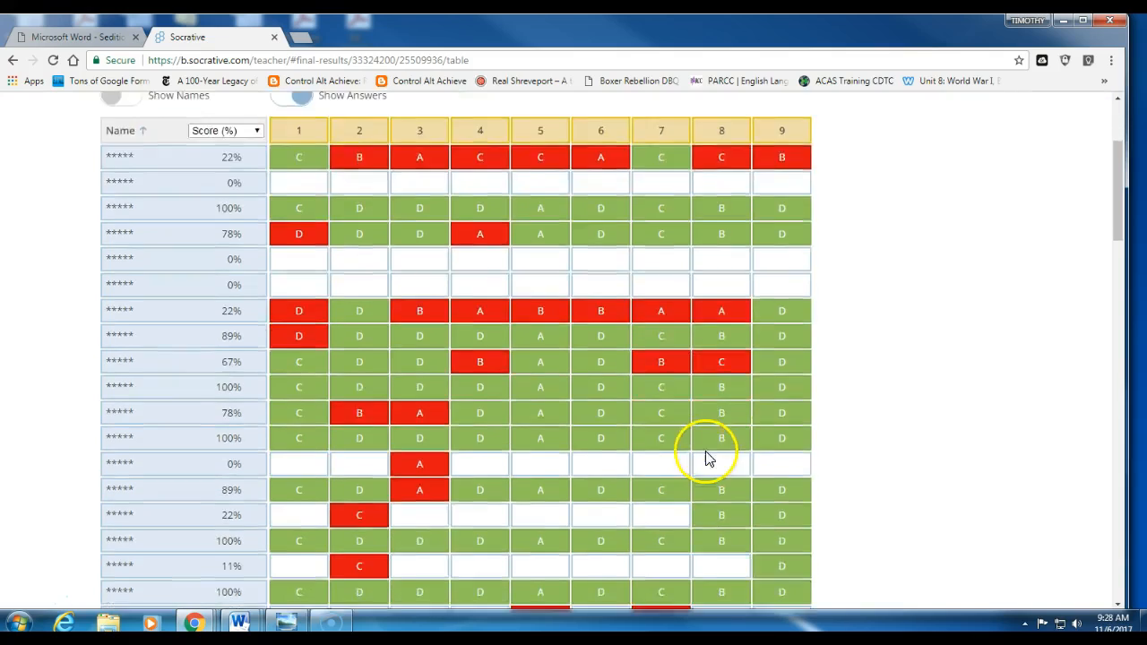
{"action": "scroll", "coordinate": [699, 450], "scroll_direction": "down", "scroll_amount": 14}
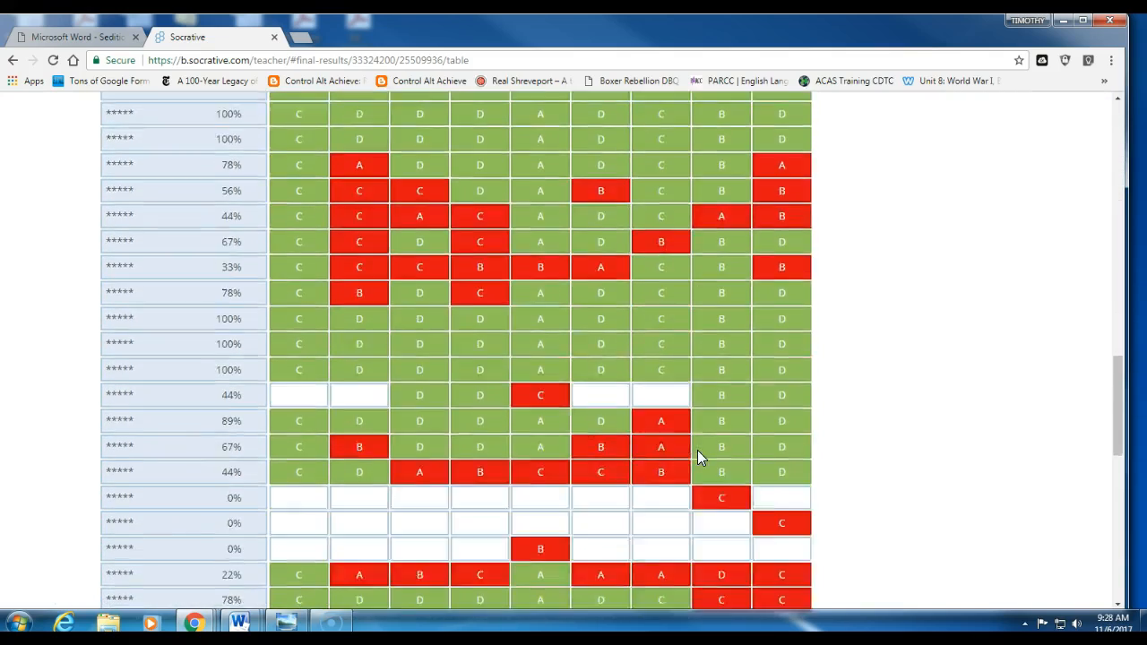
{"action": "scroll", "coordinate": [697, 449], "scroll_direction": "down", "scroll_amount": 4}
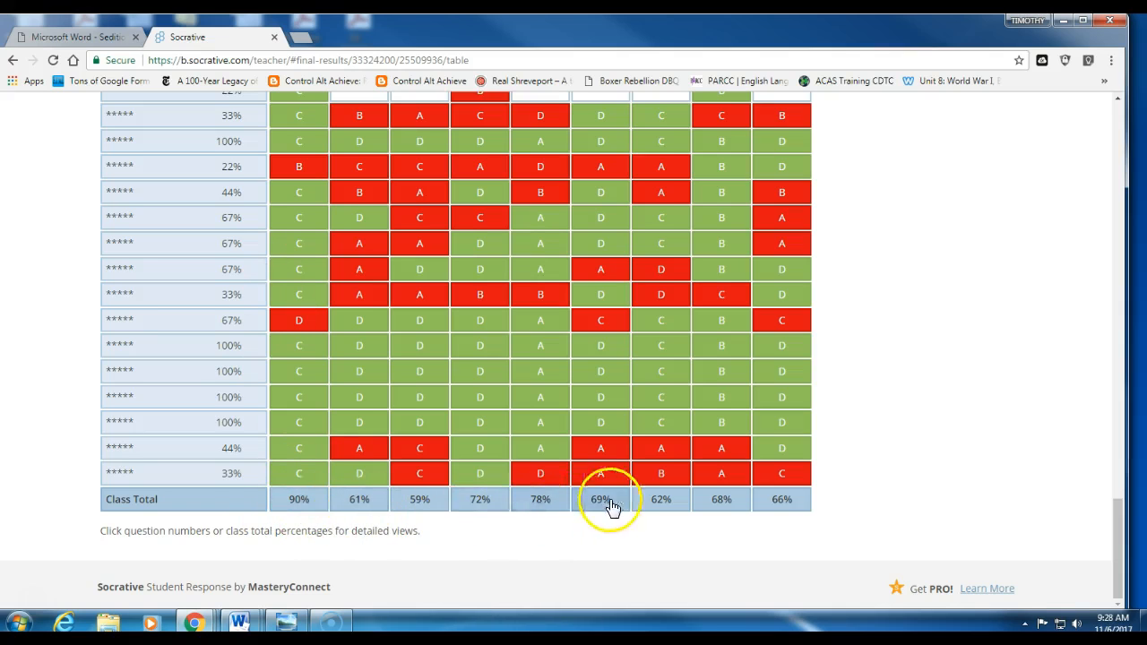
{"action": "scroll", "coordinate": [231, 484], "scroll_direction": "up", "scroll_amount": 5}
{"action": "scroll", "coordinate": [231, 484], "scroll_direction": "up", "scroll_amount": 10}
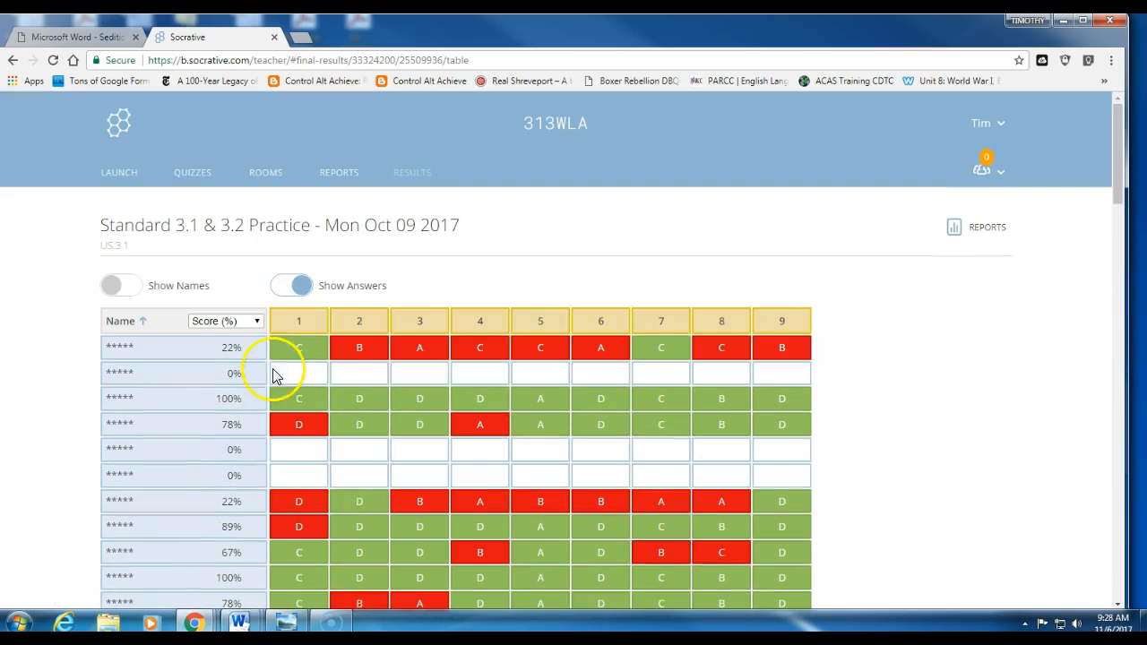
{"action": "left_click", "coordinate": [296, 323]}
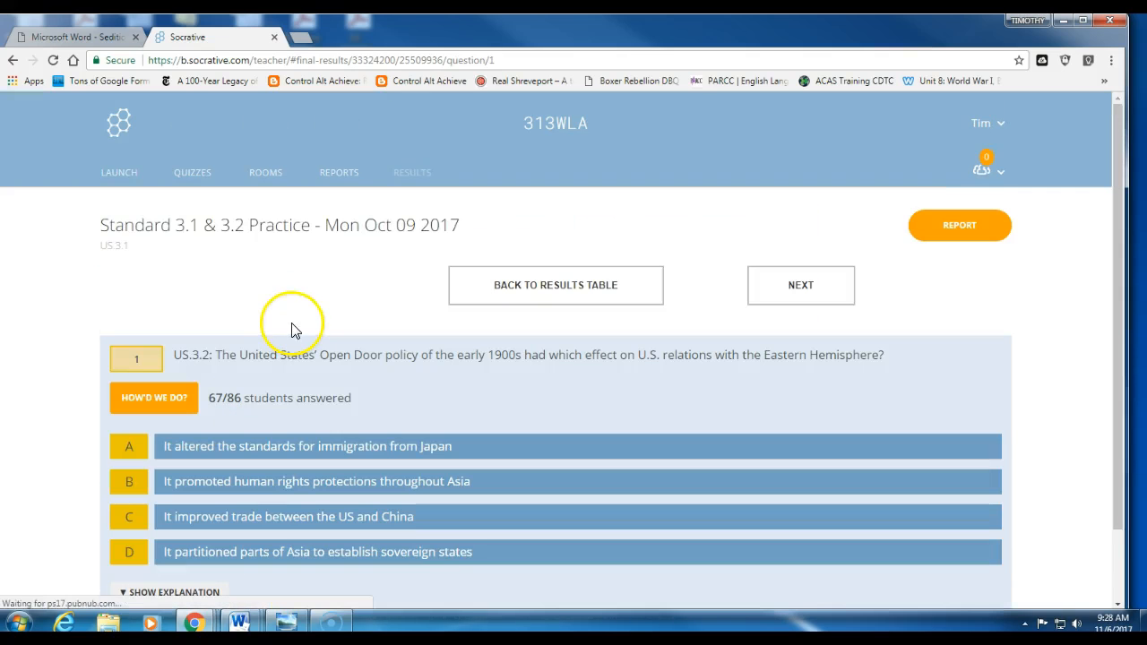
{"action": "left_click", "coordinate": [177, 405]}
{"action": "scroll", "coordinate": [770, 484], "scroll_direction": "down", "scroll_amount": 1}
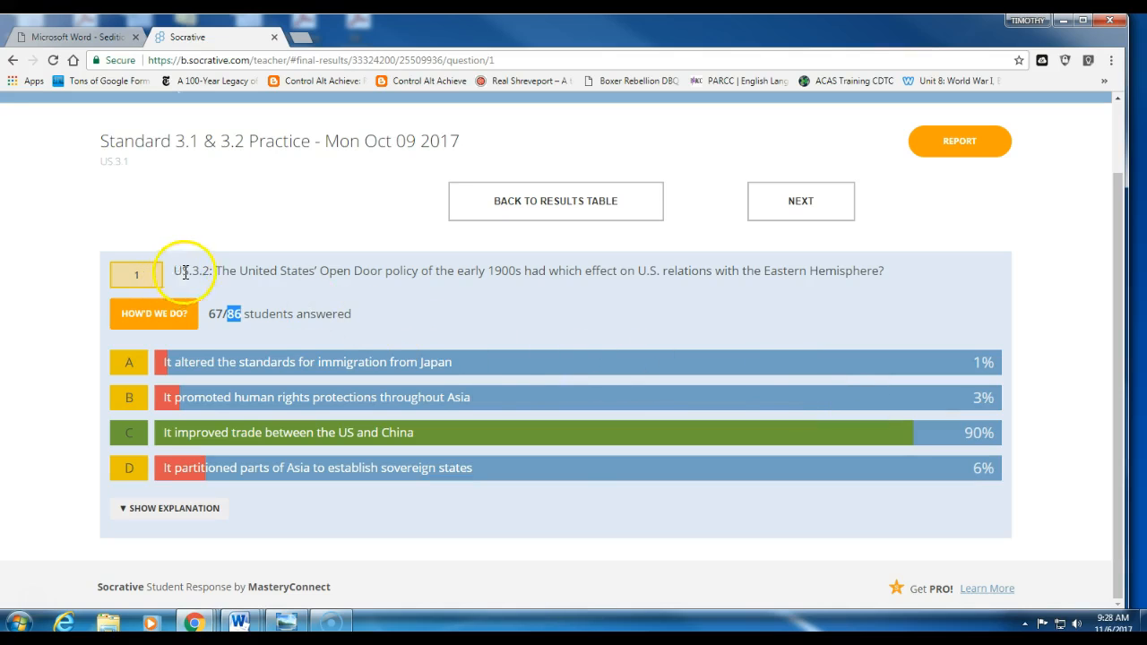
{"action": "left_click", "coordinate": [525, 213]}
{"action": "scroll", "coordinate": [504, 366], "scroll_direction": "down", "scroll_amount": 15}
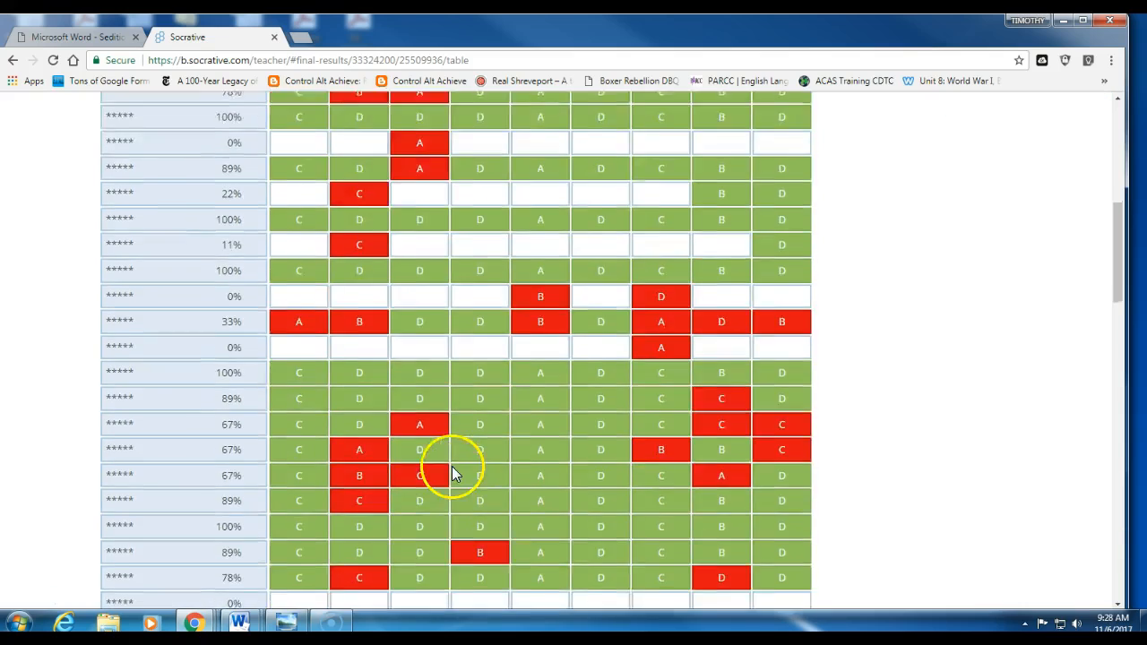
{"action": "scroll", "coordinate": [452, 465], "scroll_direction": "down", "scroll_amount": 8}
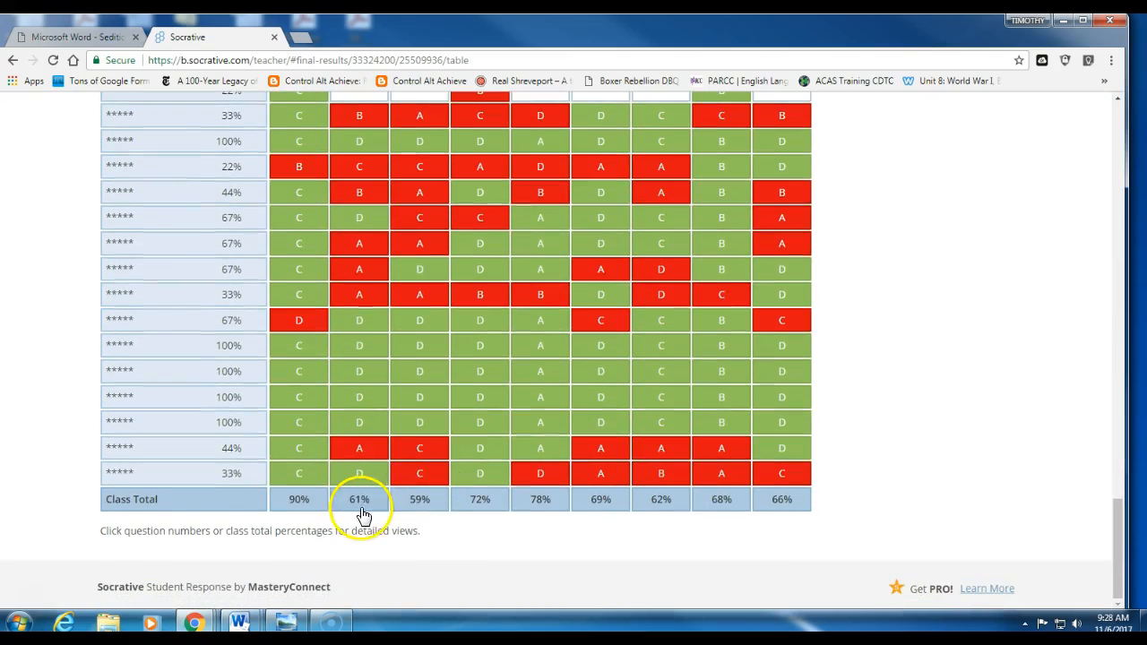
{"action": "scroll", "coordinate": [428, 501], "scroll_direction": "up", "scroll_amount": 20}
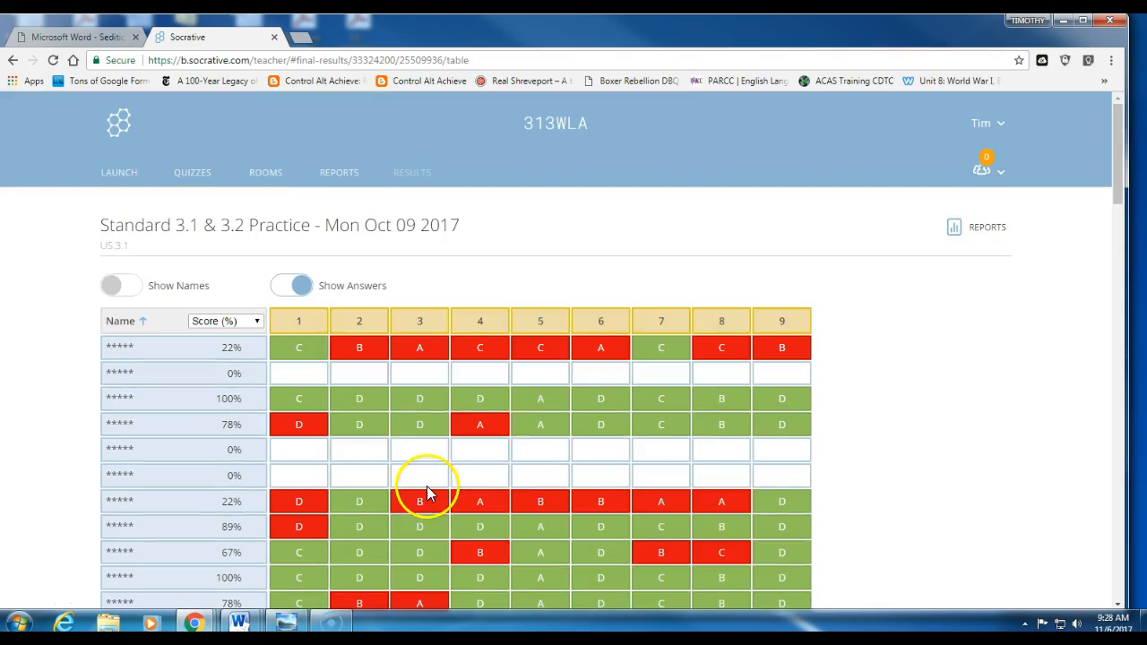
{"action": "left_click", "coordinate": [420, 322]}
{"action": "left_click", "coordinate": [159, 403]}
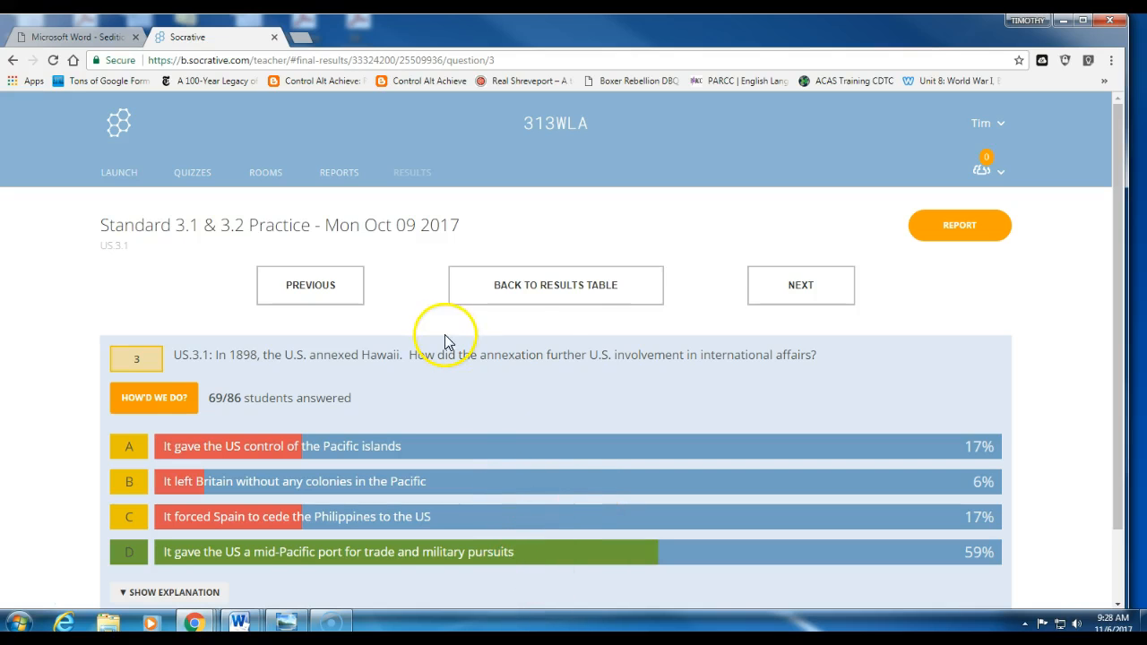
{"action": "left_click", "coordinate": [555, 291]}
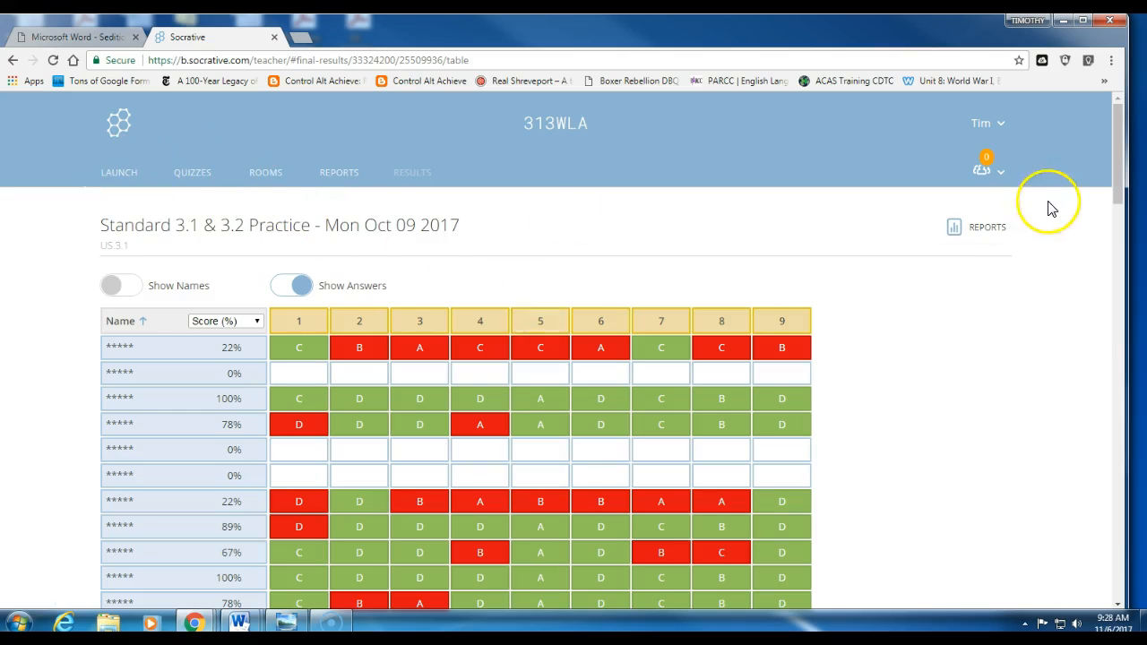
Step: Start a quiz launch and pick Standard 3.1 & 3.2 Practice
{"action": "left_click", "coordinate": [119, 183]}
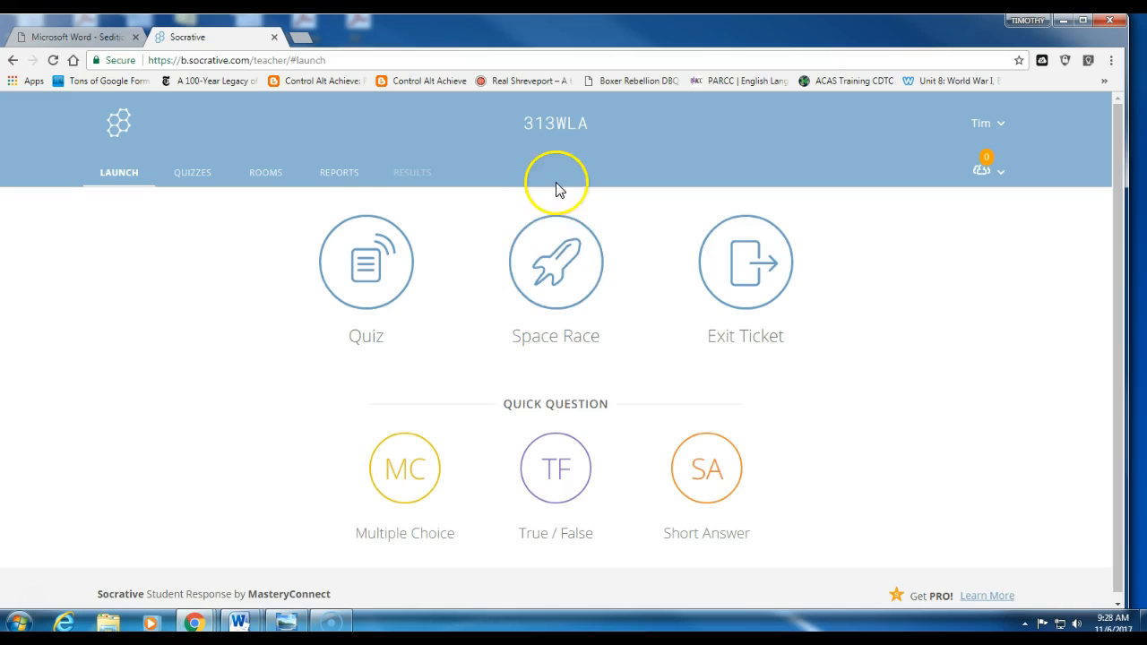
{"action": "left_click", "coordinate": [366, 271]}
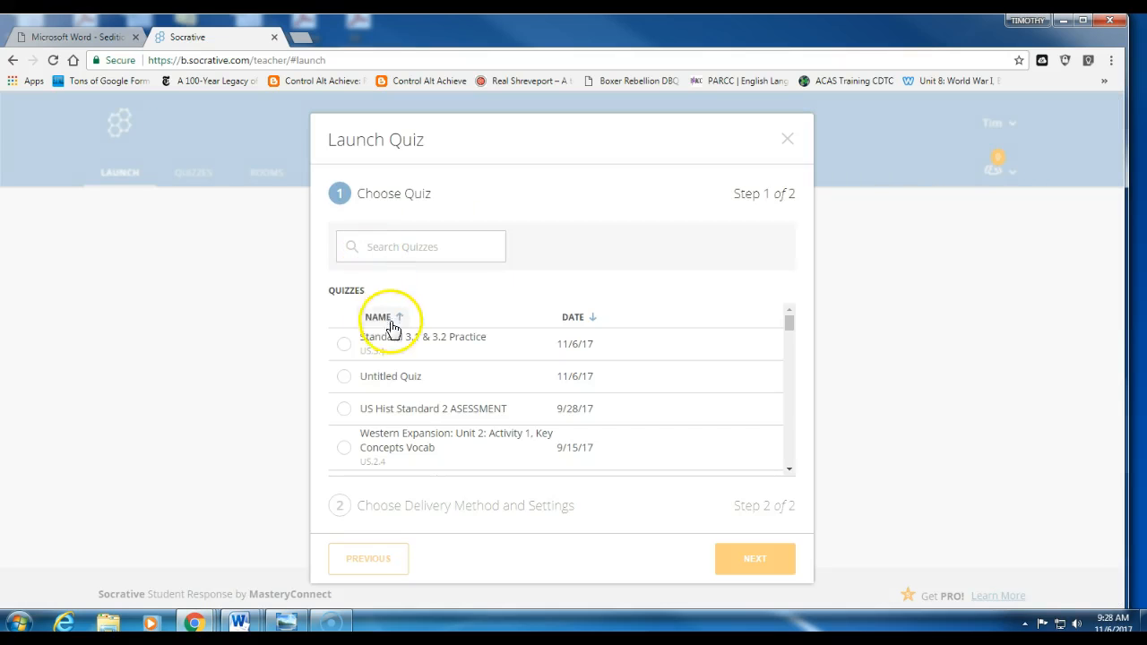
{"action": "left_click", "coordinate": [399, 345]}
{"action": "left_click", "coordinate": [762, 564]}
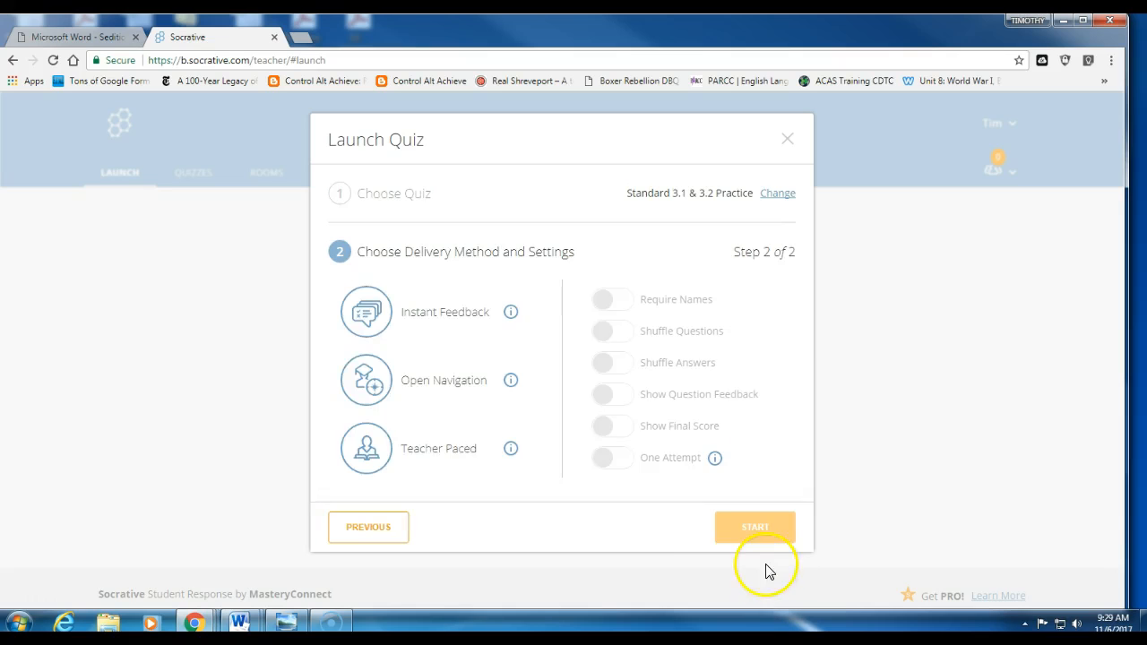
Step: Launch it in Open Navigation with shuffled questions and answers and final score shown, then open a new tab
{"action": "left_click", "coordinate": [383, 322]}
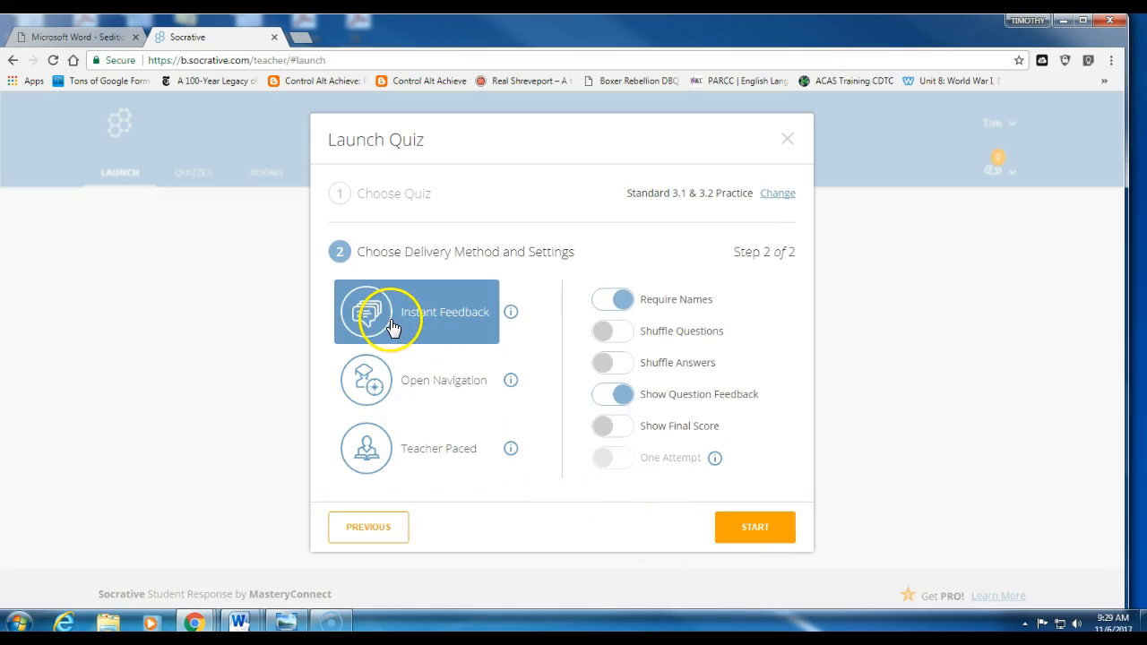
{"action": "left_click", "coordinate": [375, 392]}
{"action": "left_click", "coordinate": [602, 332]}
{"action": "left_click", "coordinate": [605, 366]}
{"action": "left_click", "coordinate": [604, 428]}
{"action": "left_click", "coordinate": [762, 530]}
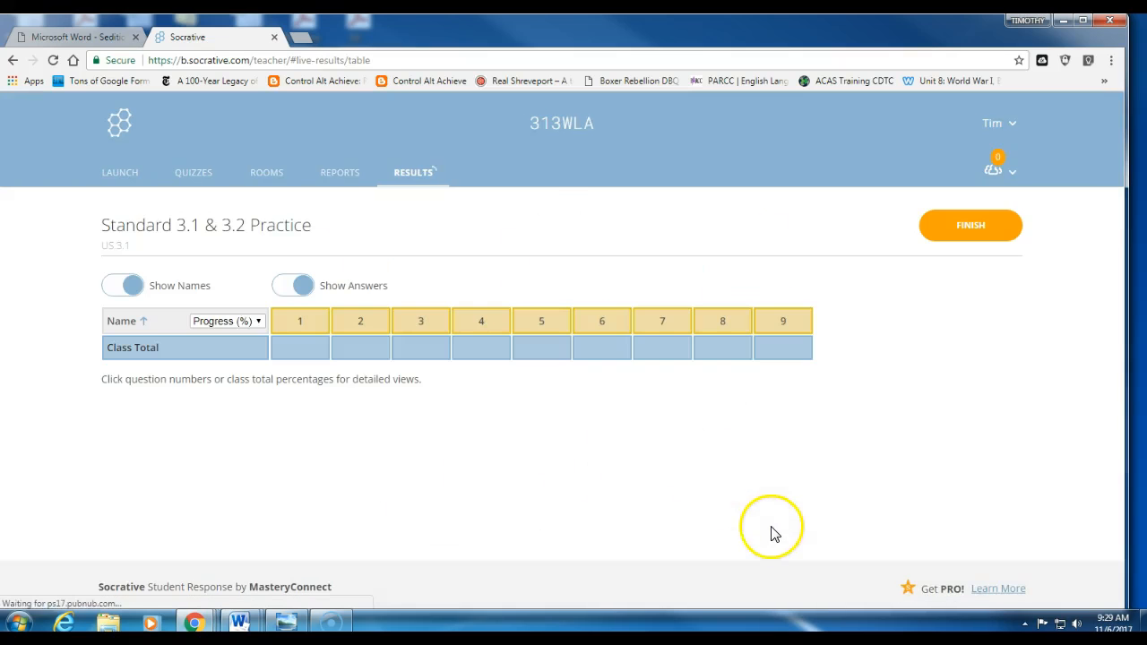
{"action": "left_click", "coordinate": [303, 37]}
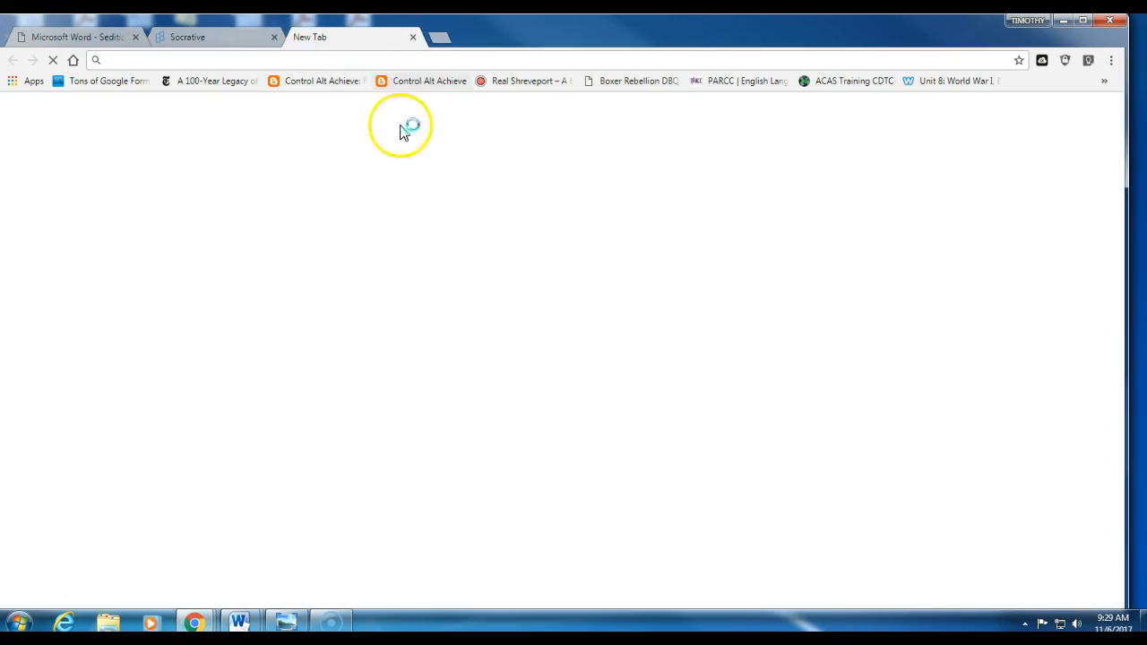
Step: Search Google for 'socrative login student' and open the Socrative Student Login page
{"action": "left_click", "coordinate": [456, 304]}
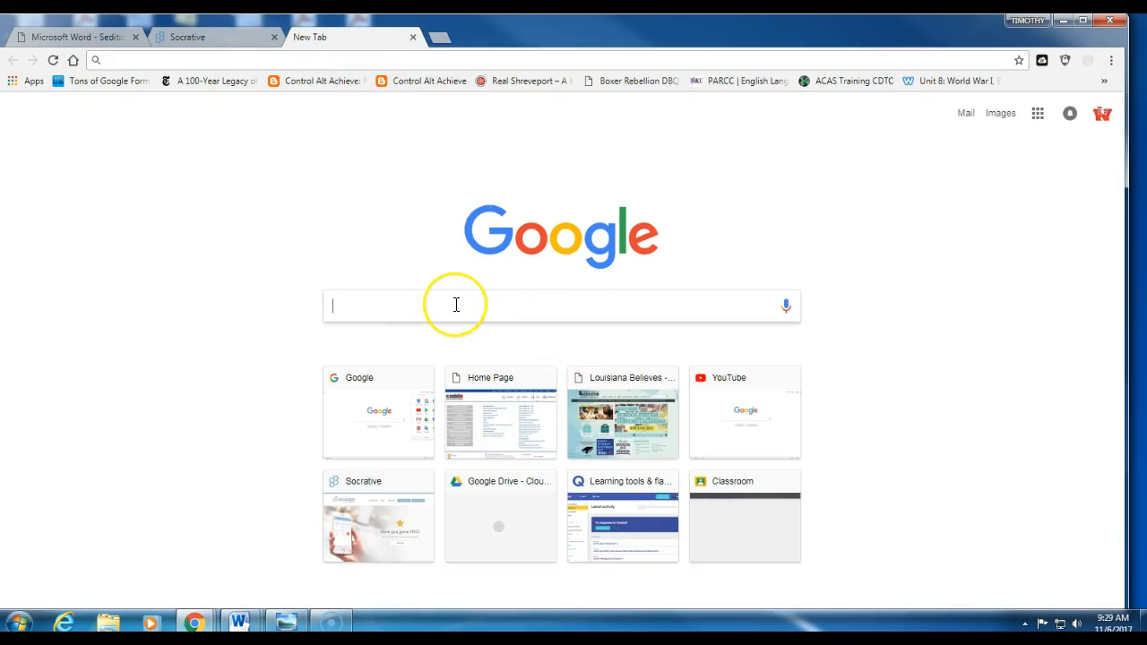
{"action": "type", "text": "soc"}
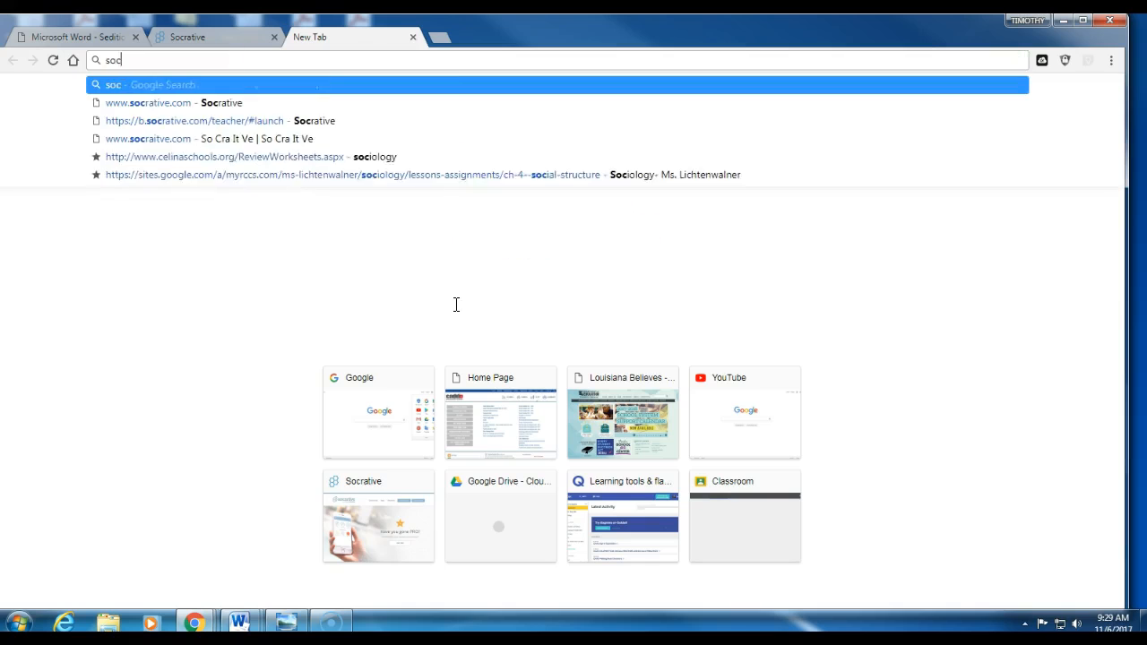
{"action": "type", "text": "rative login "}
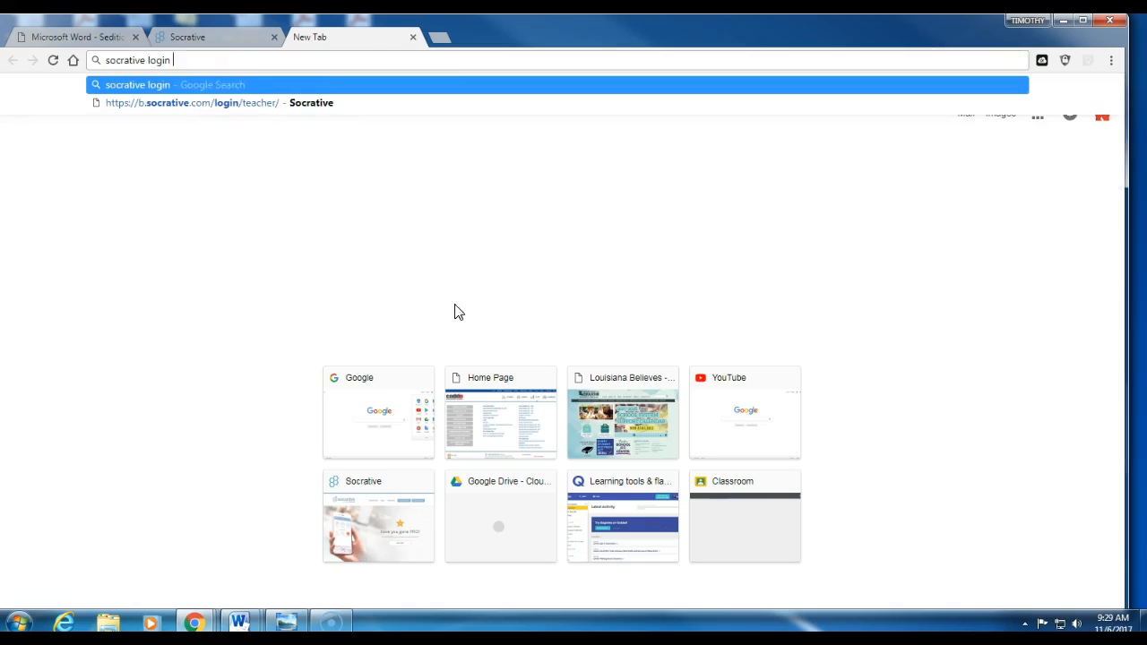
{"action": "type", "text": "student"}
{"action": "key", "text": "Return"}
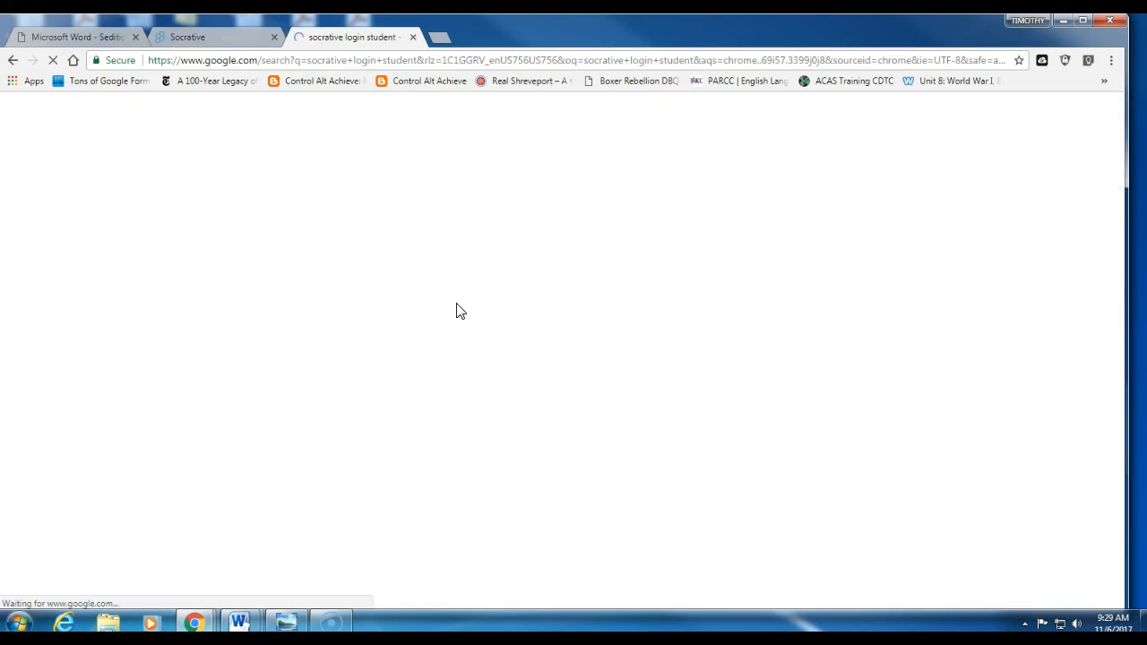
{"action": "left_click", "coordinate": [184, 226]}
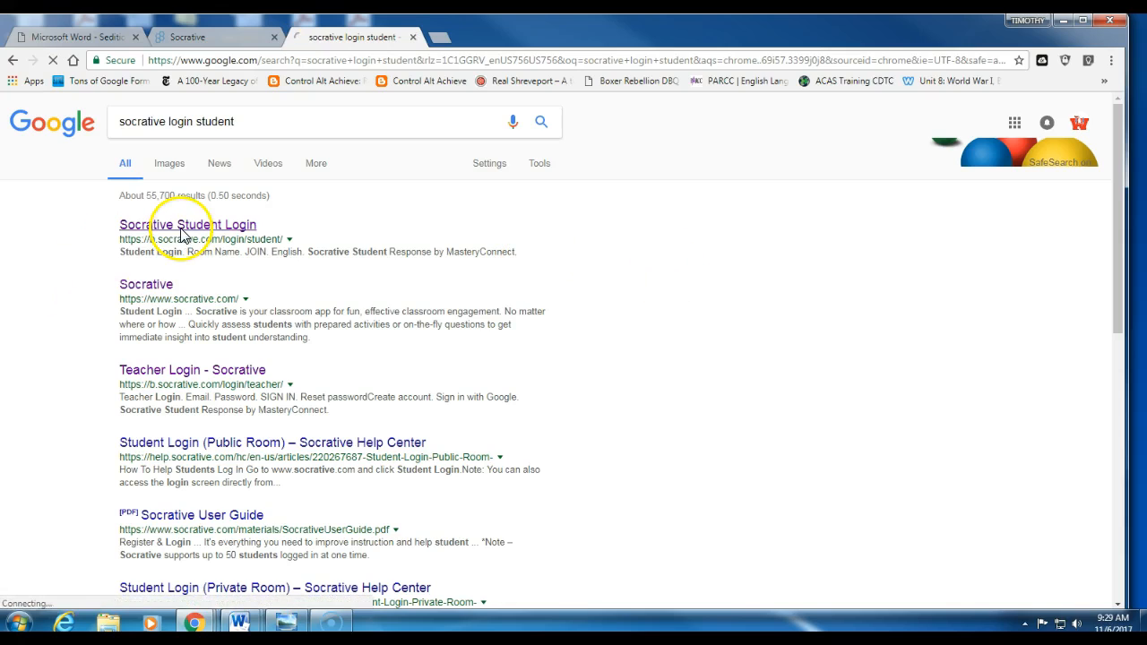
{"action": "left_click", "coordinate": [453, 309]}
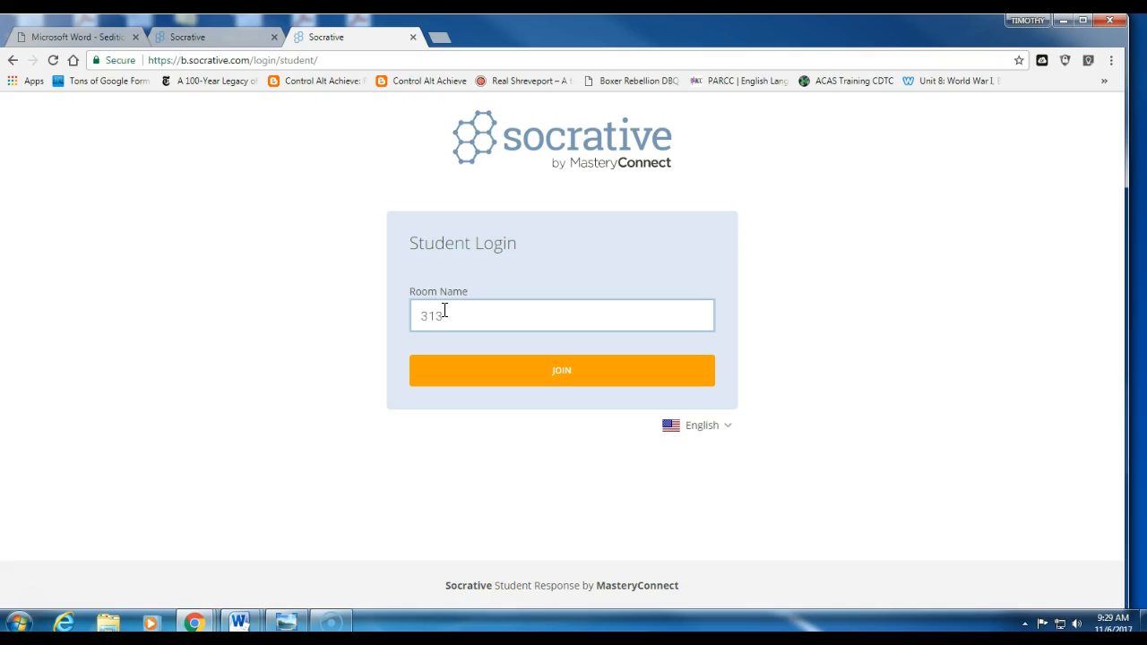
{"action": "key", "text": "Return"}
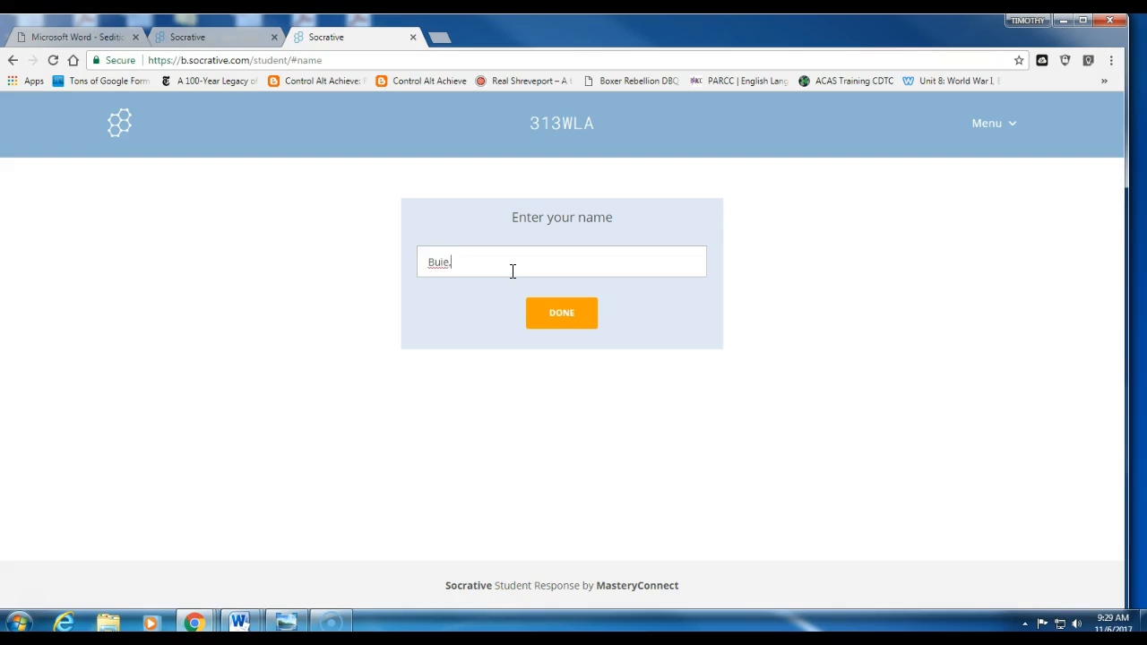
Step: Submit the student name to start the quiz and glance at the teacher's live results
{"action": "left_click", "coordinate": [546, 315]}
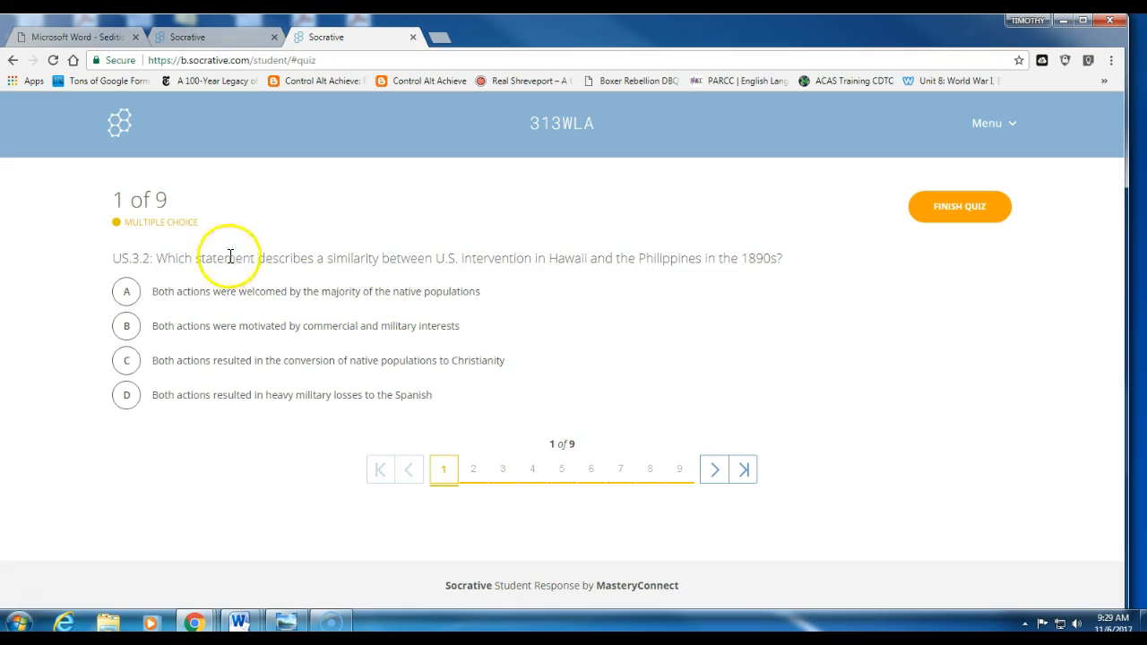
{"action": "left_click", "coordinate": [190, 38]}
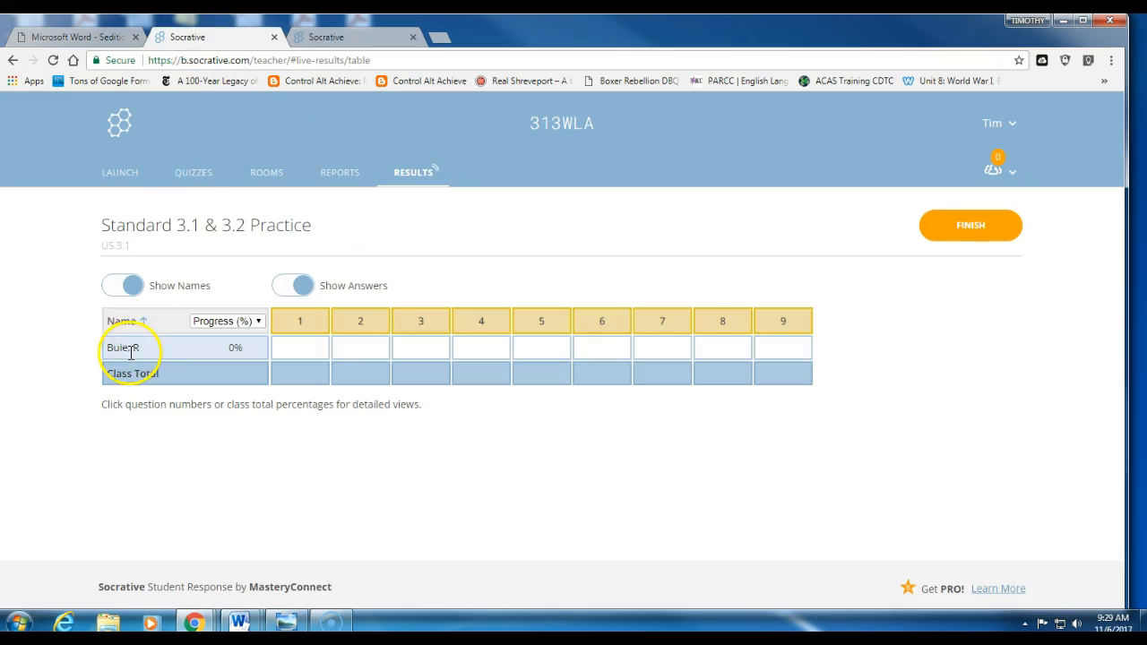
{"action": "left_click", "coordinate": [348, 38]}
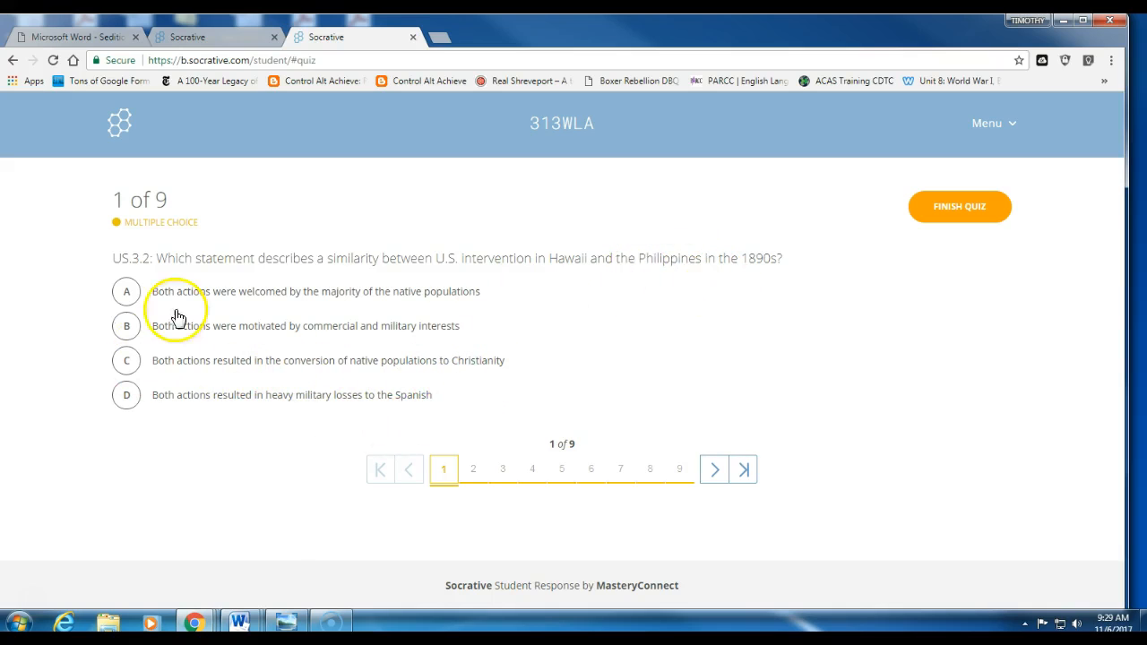
Step: Answer question 1 with A, move the student to question 2, and check the live results
{"action": "left_click", "coordinate": [133, 299]}
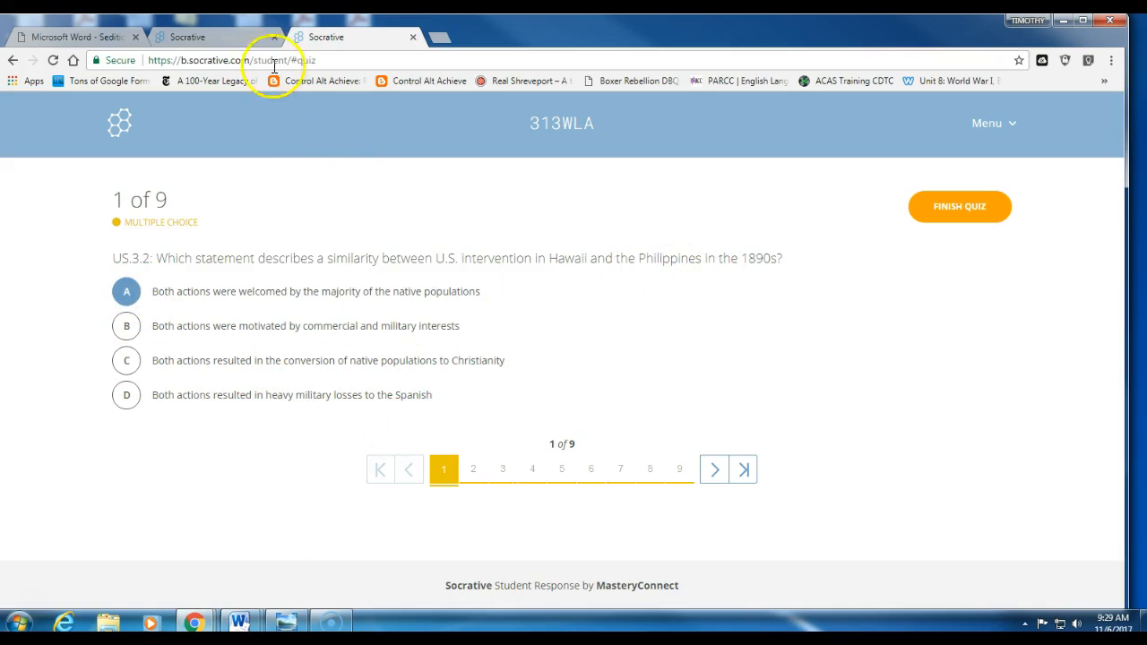
{"action": "left_click", "coordinate": [231, 41]}
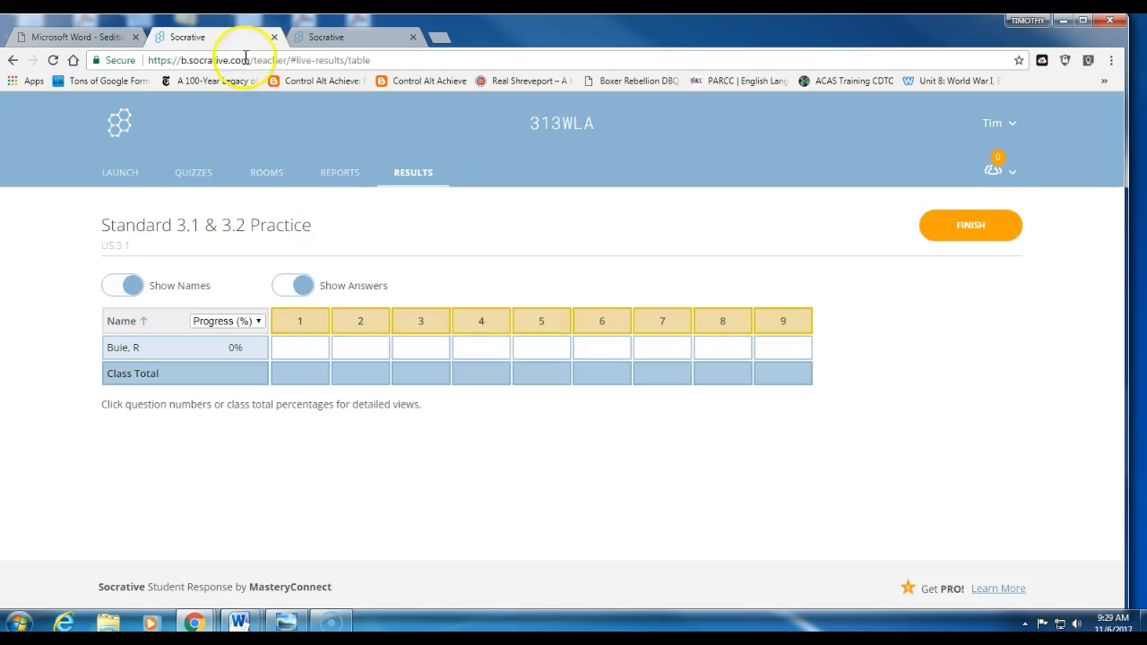
{"action": "left_click", "coordinate": [324, 36]}
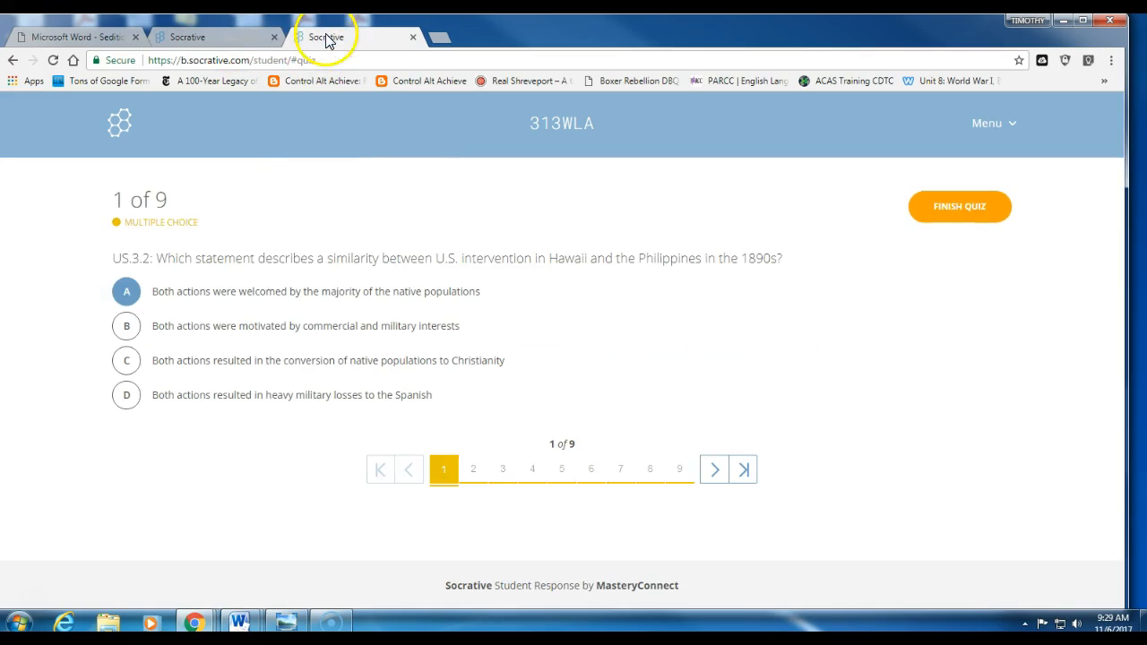
{"action": "left_click", "coordinate": [474, 475]}
{"action": "left_click", "coordinate": [182, 36]}
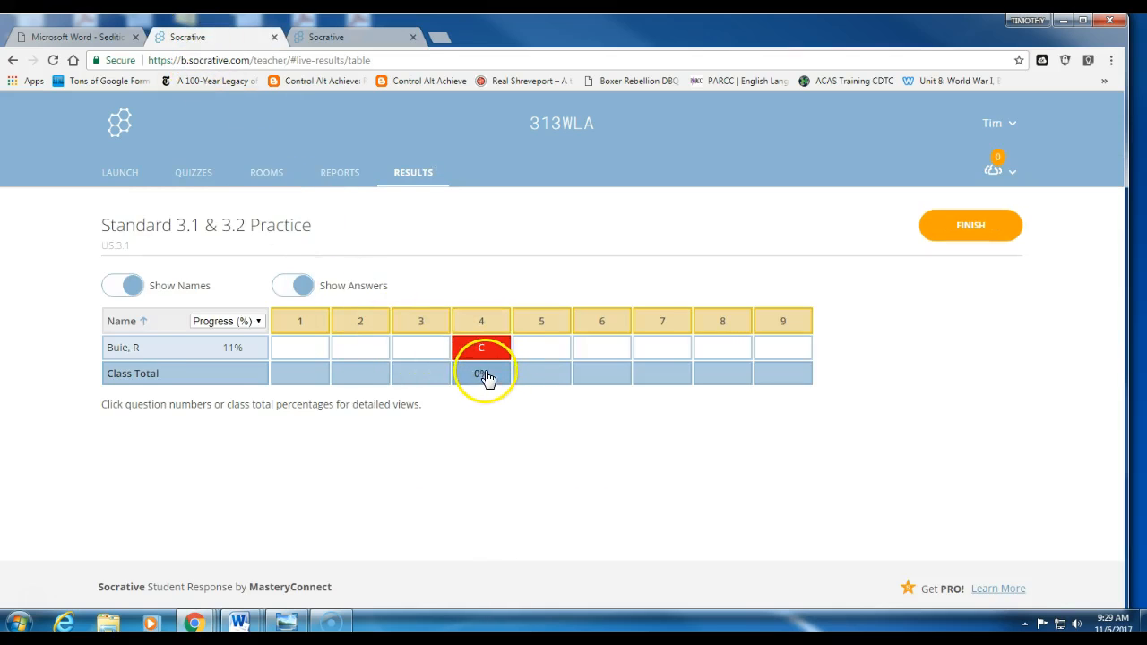
Step: As the student, answer question 2 with C, move to question 3, and check the 22% live results
{"action": "left_click", "coordinate": [336, 38]}
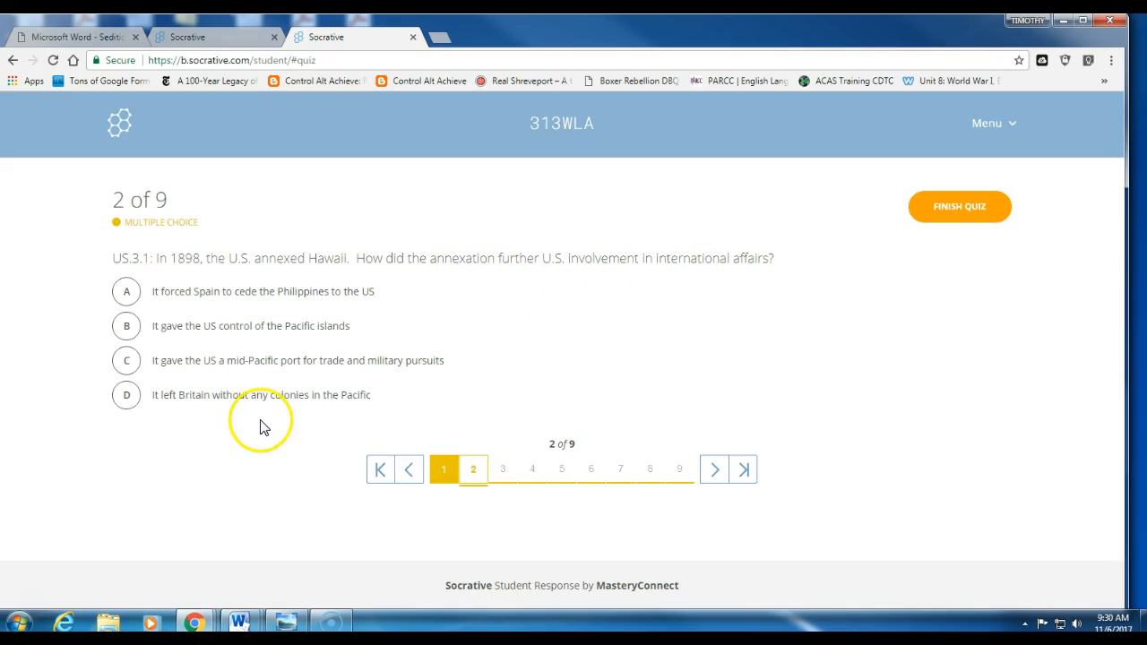
{"action": "left_click", "coordinate": [127, 360]}
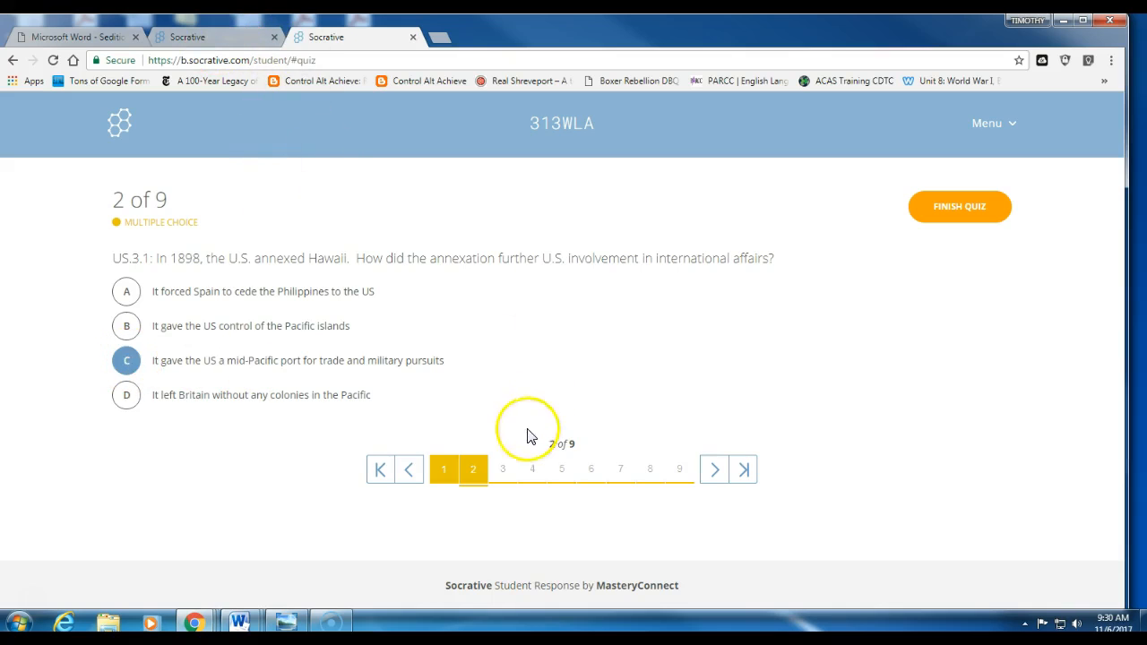
{"action": "left_click", "coordinate": [503, 468]}
{"action": "left_click", "coordinate": [217, 38]}
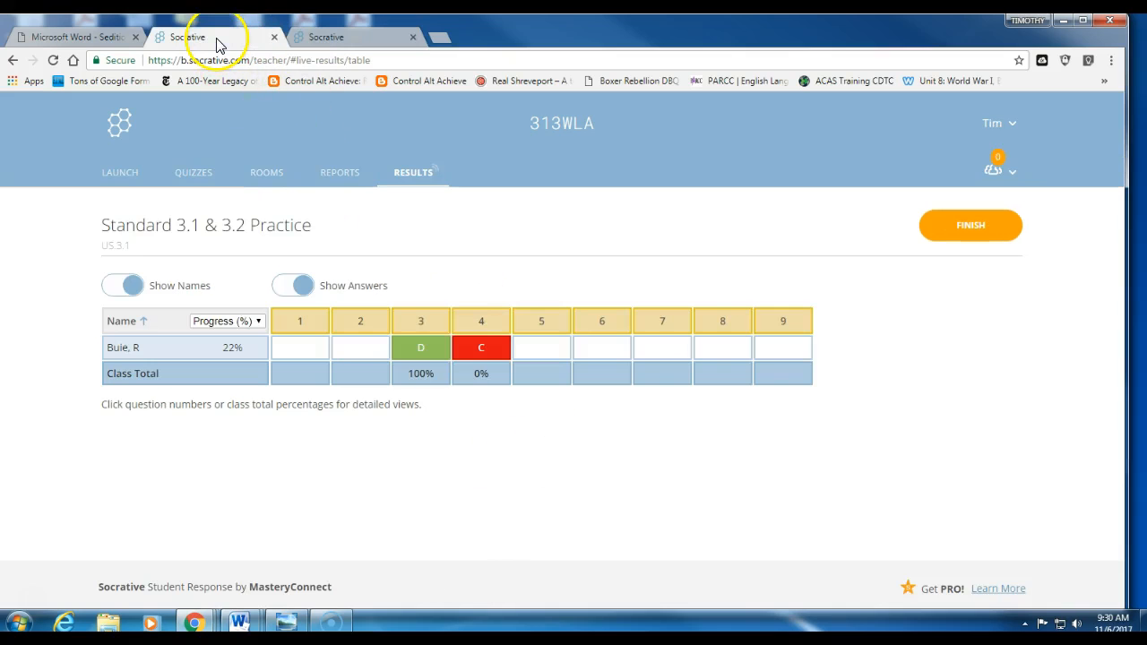